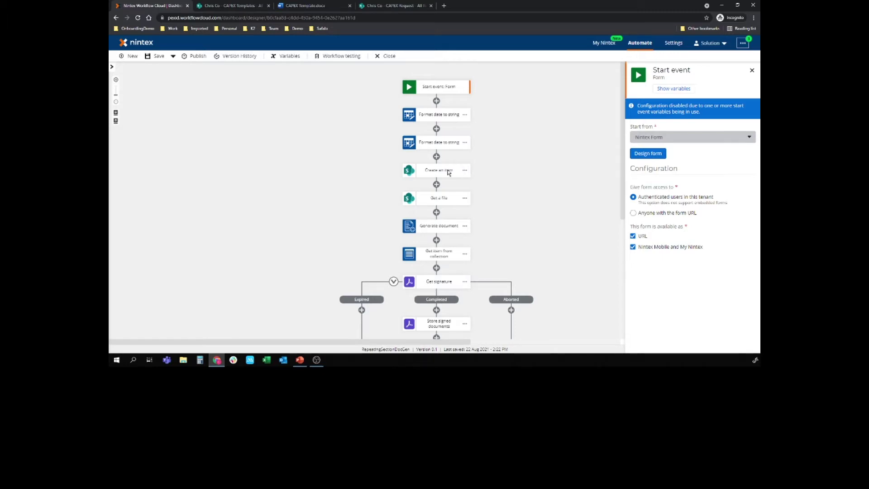
Open the start form in the designer and select the Equipment Requests section on Purchase Details
left_click(648, 155)
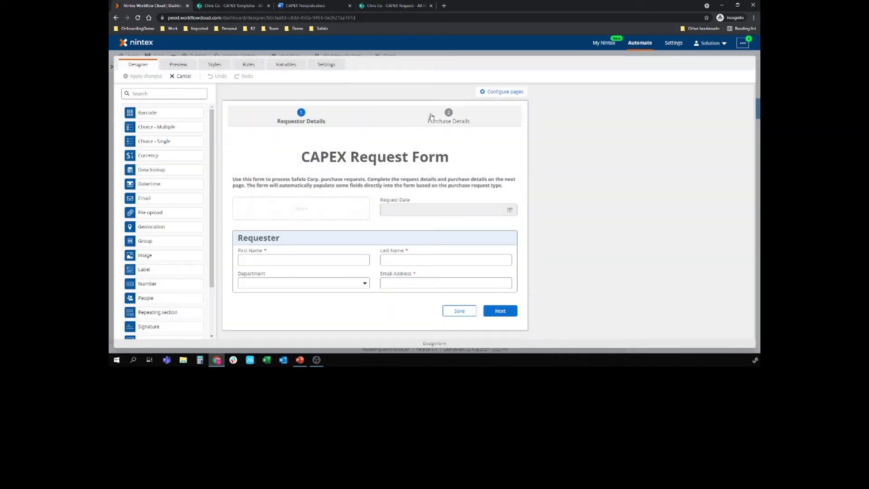
left_click(449, 116)
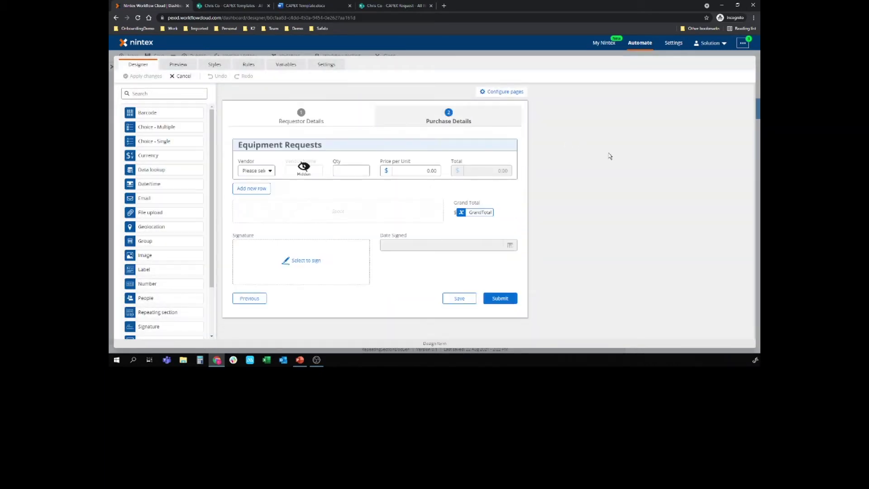
left_click(308, 142)
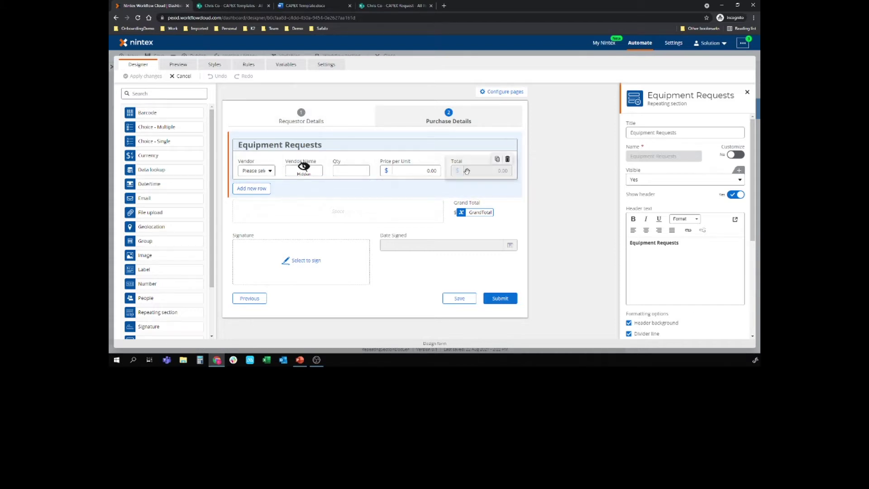
Inspect the Vendor, Qty, Price per Unit and Total field settings in turn
left_click(240, 173)
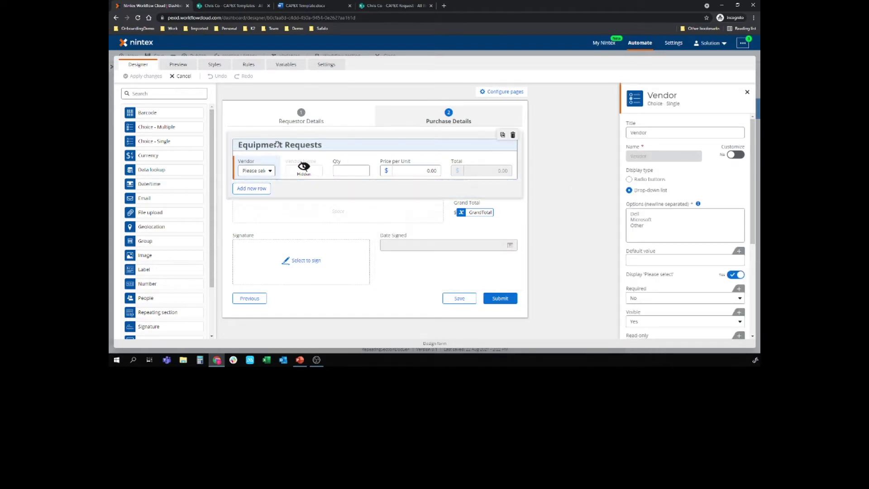
left_click(349, 168)
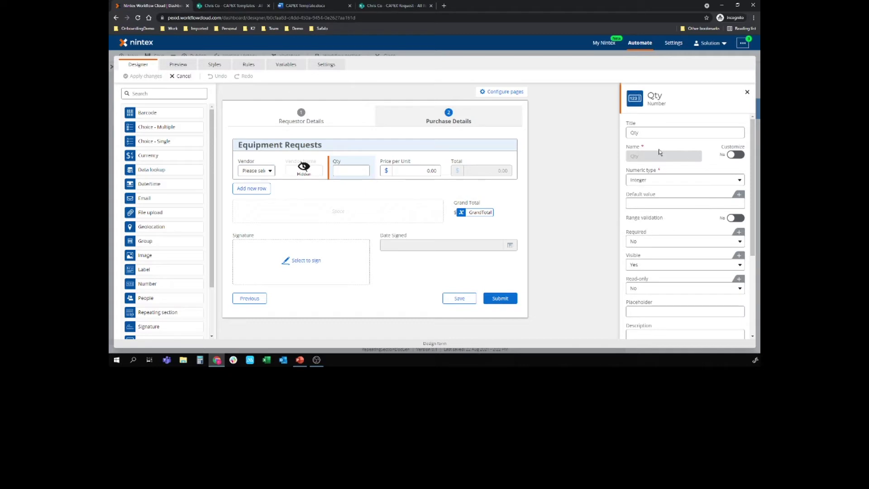
left_click(400, 163)
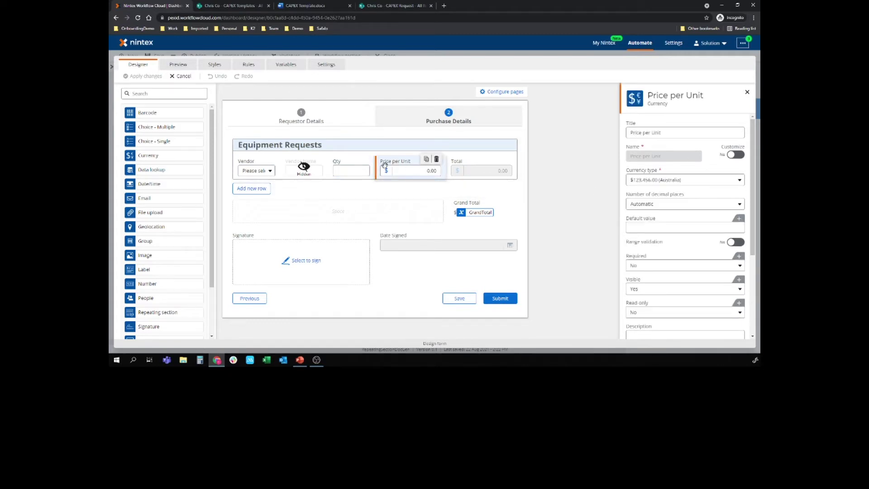
left_click(481, 169)
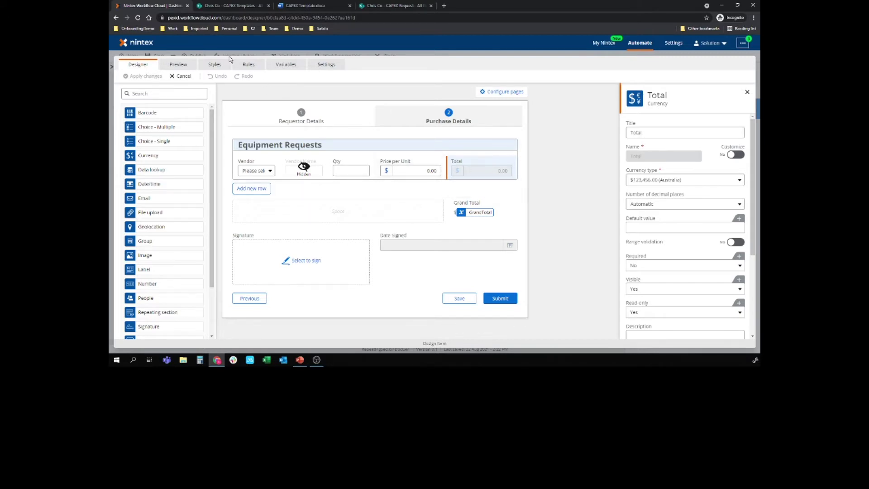
left_click(249, 64)
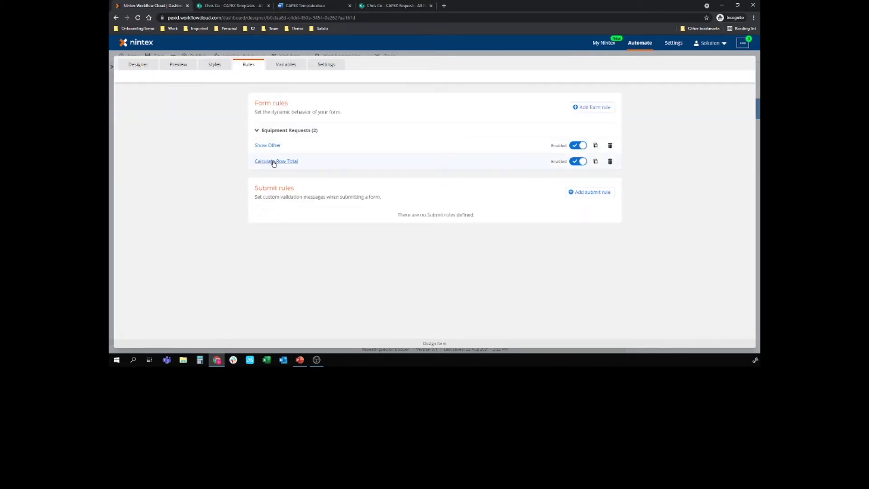
Expand the Calculate Row Total rule, then view the LineTotal variable's formula and cancel unchanged
left_click(272, 161)
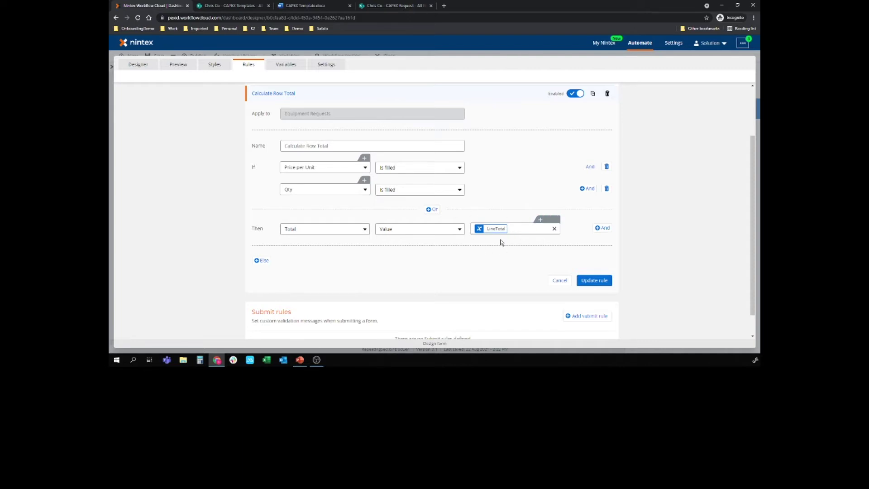
left_click(296, 68)
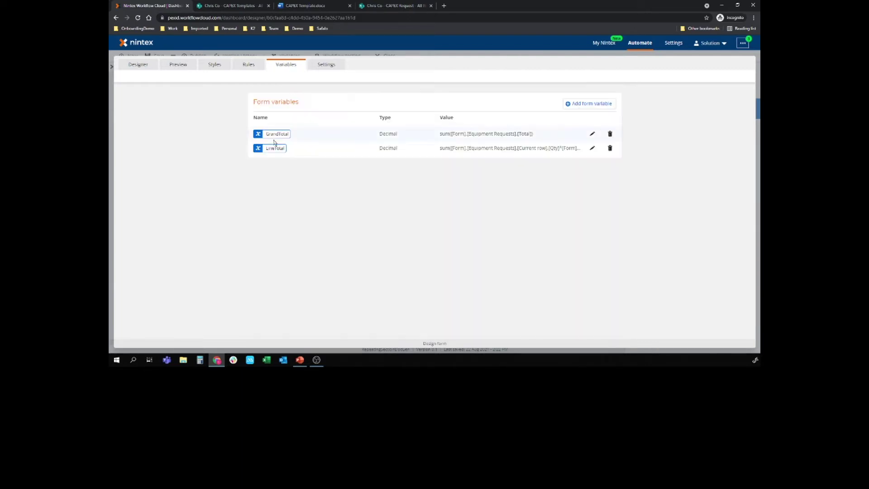
left_click(591, 150)
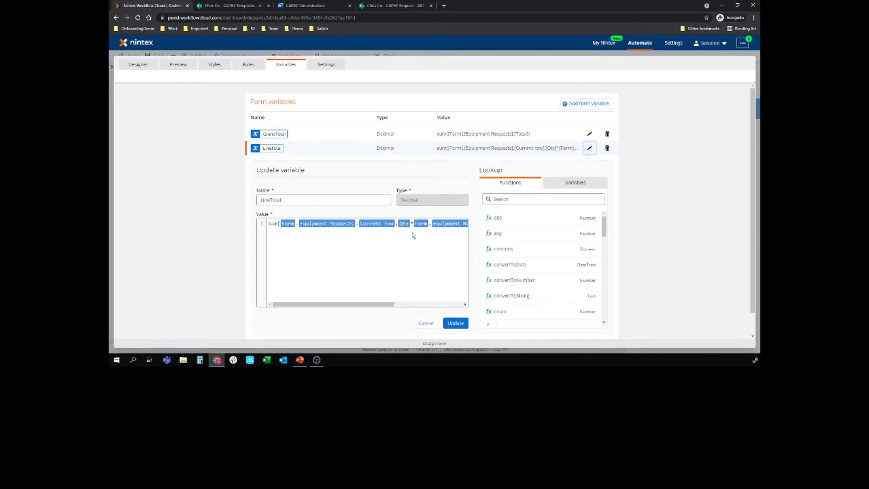
left_click_drag(368, 305, 436, 304)
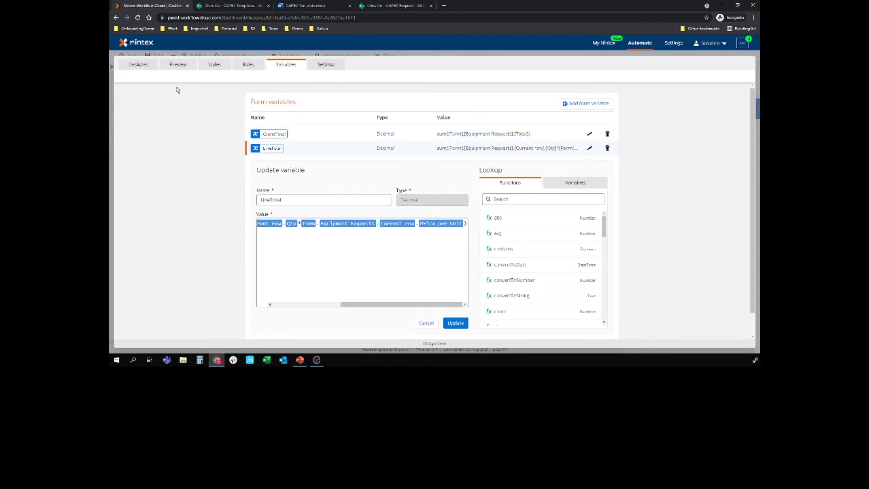
left_click(428, 322)
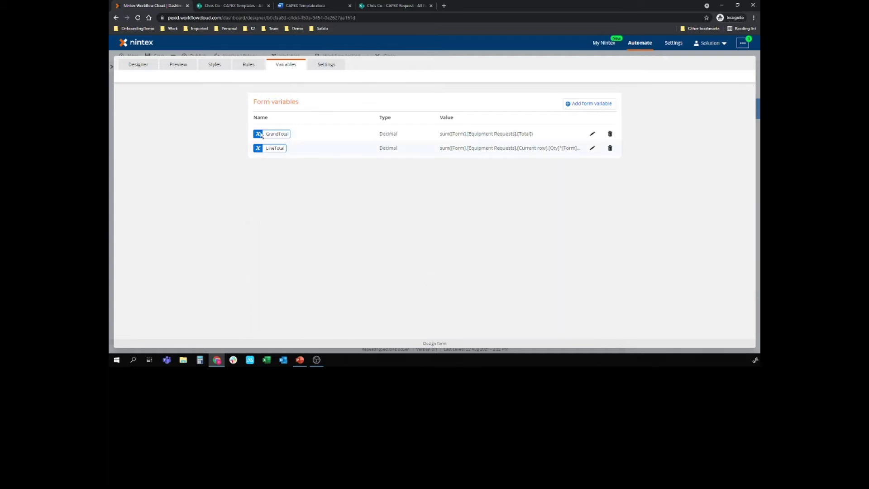
Preview the form and fill in the requester's first name, last name and e-mail address
left_click(140, 64)
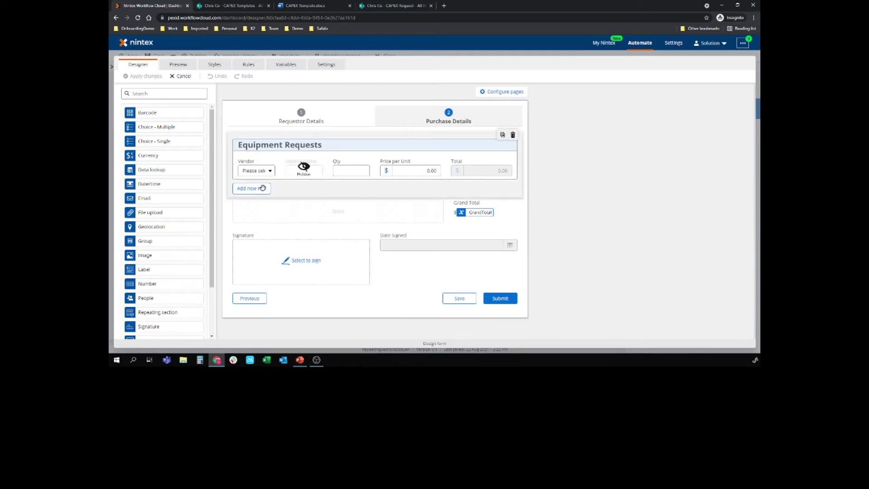
left_click(177, 64)
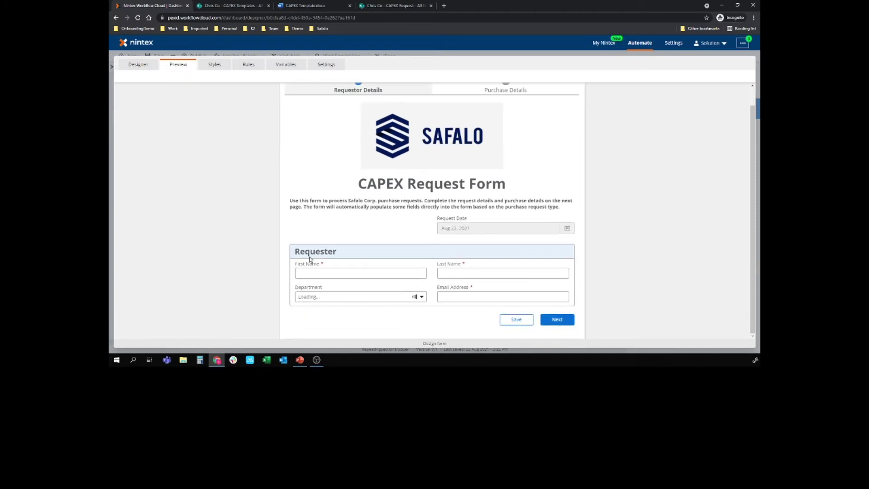
left_click(381, 272)
type("rrtr")
key("Tab")
type("rtrtr")
left_click(462, 297)
type("yes@yes")
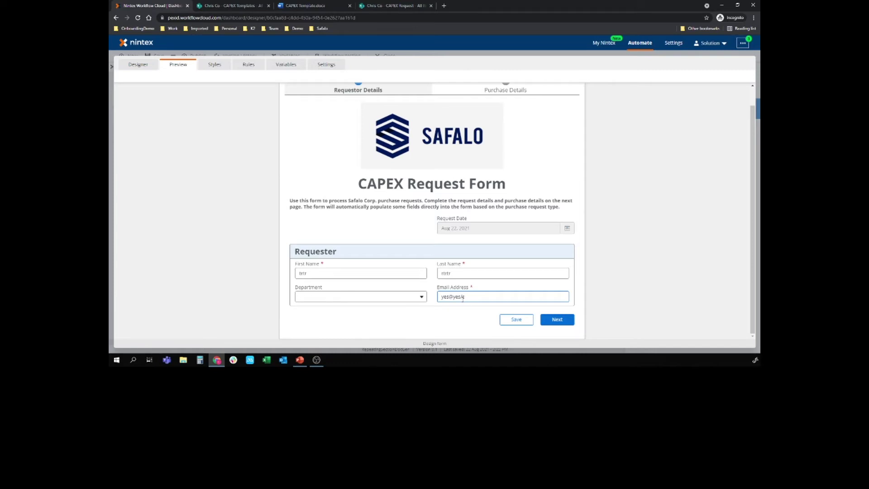
type(".com")
left_click(566, 322)
Enter the first equipment row: vendor Dell, quantity 5, price per unit 100
left_click(314, 164)
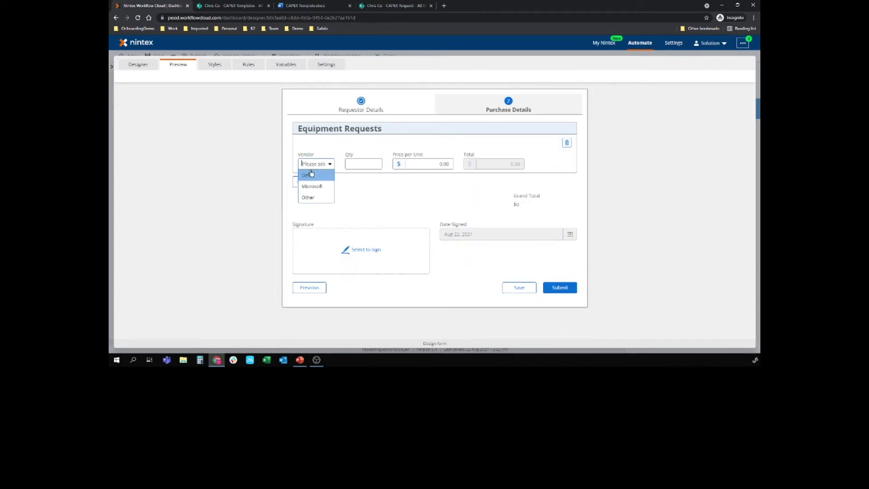
left_click(310, 174)
left_click(357, 164)
type("5")
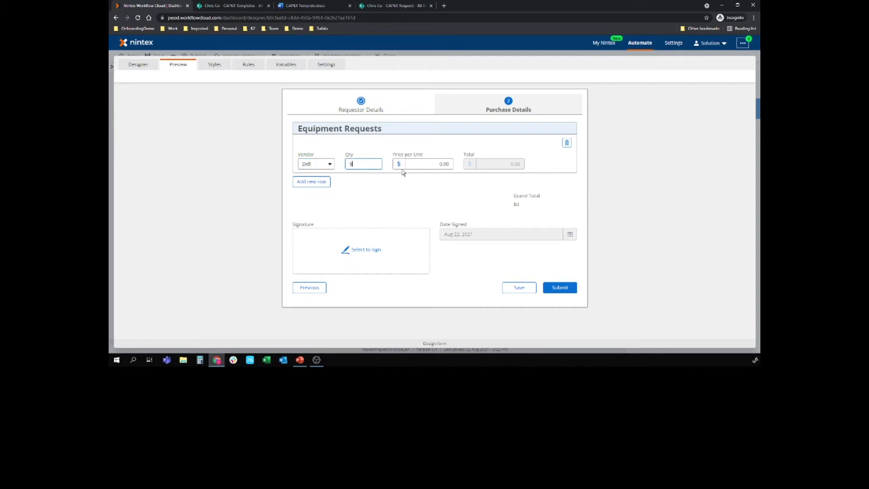
left_click(421, 165)
type("10")
left_click(433, 191)
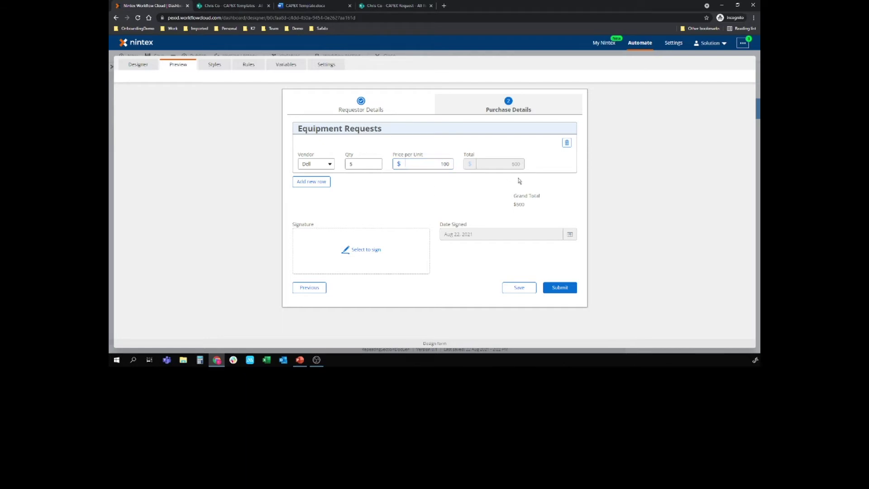
Add a second row with Microsoft, quantity 10, price 1,000, and select the $10500 grand total
left_click(312, 182)
left_click(319, 202)
left_click(310, 224)
left_click(353, 198)
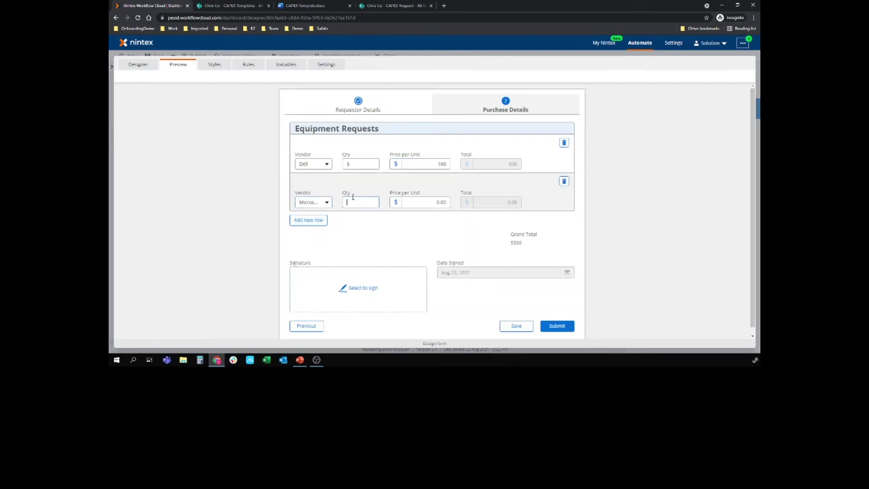
type("10")
key("Tab")
type("10")
left_click(423, 239)
left_click_drag(528, 243, 513, 243)
Leave the preview and form designer and close the Start event settings
left_click(138, 67)
left_click(186, 78)
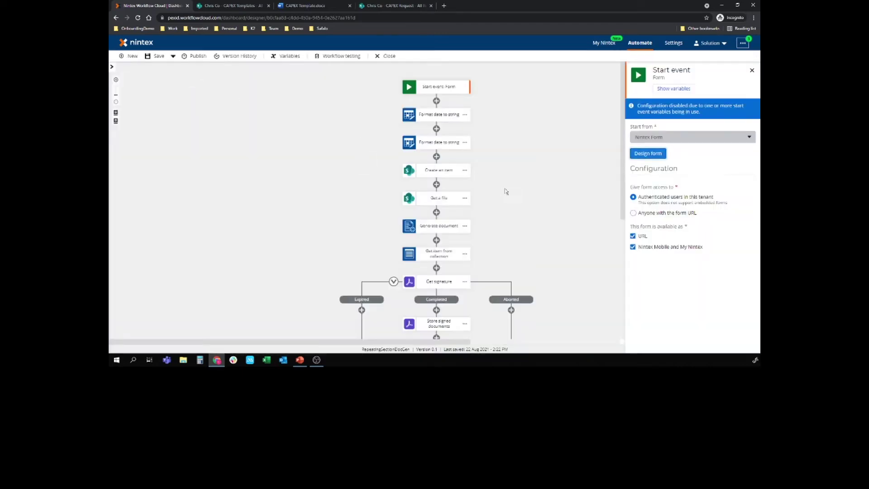
left_click(507, 141)
scroll(574, 168, "down", 2)
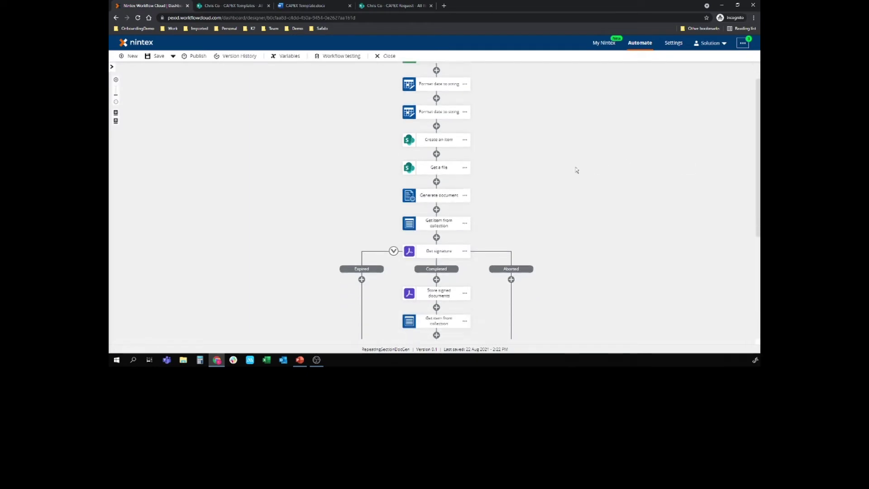
Open the Create an item step's settings and check the empty CAPEX Request list in SharePoint
left_click(434, 130)
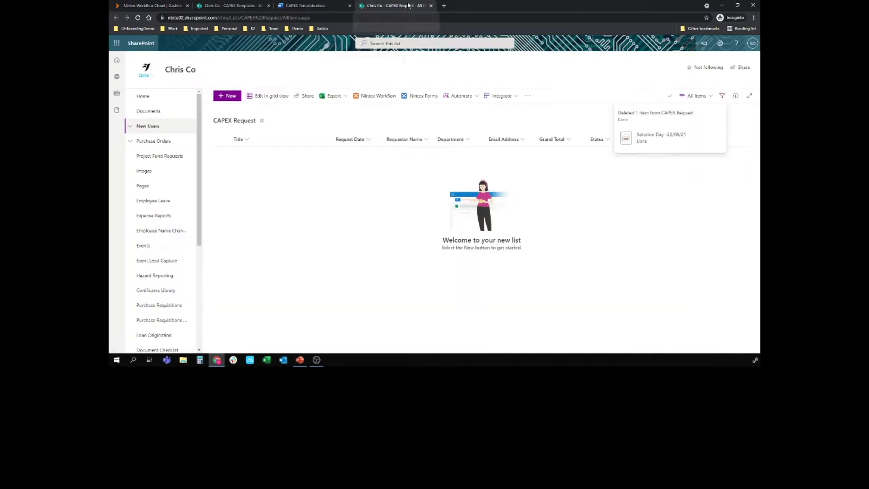
left_click(393, 5)
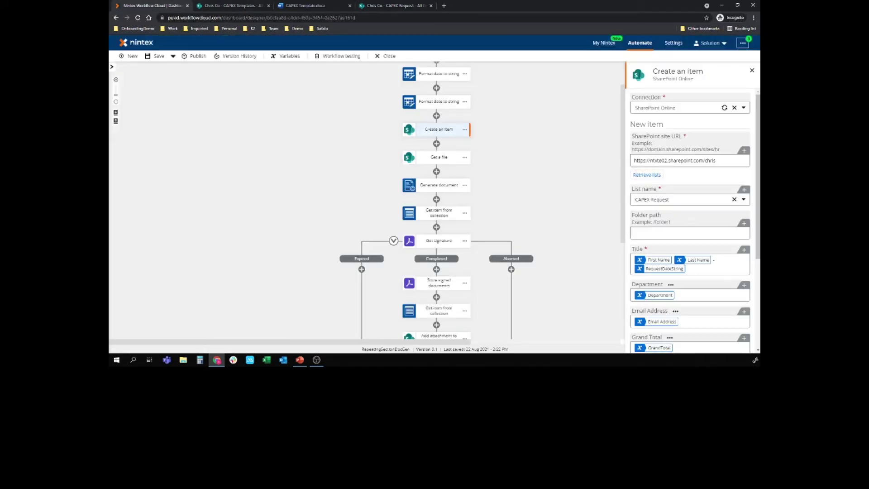
left_click(153, 5)
Open the Get a file step's settings and look over the CAPEX Template.docx document
left_click(436, 160)
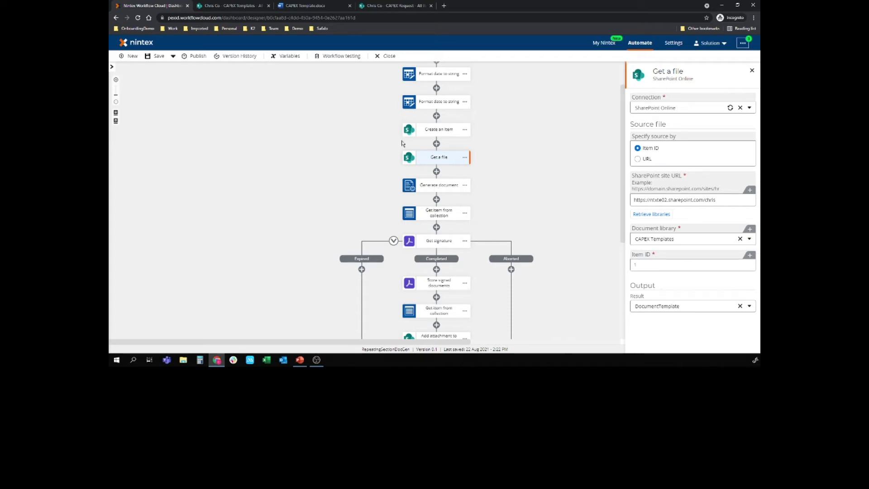
left_click(311, 7)
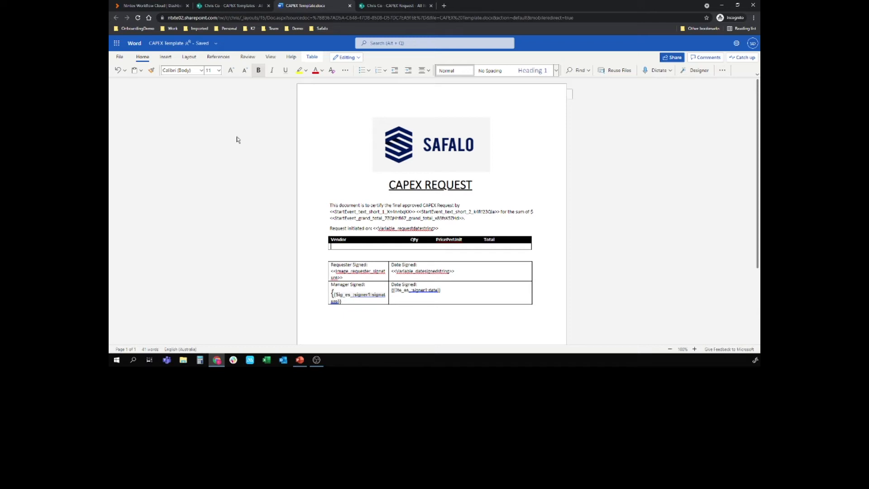
left_click(154, 6)
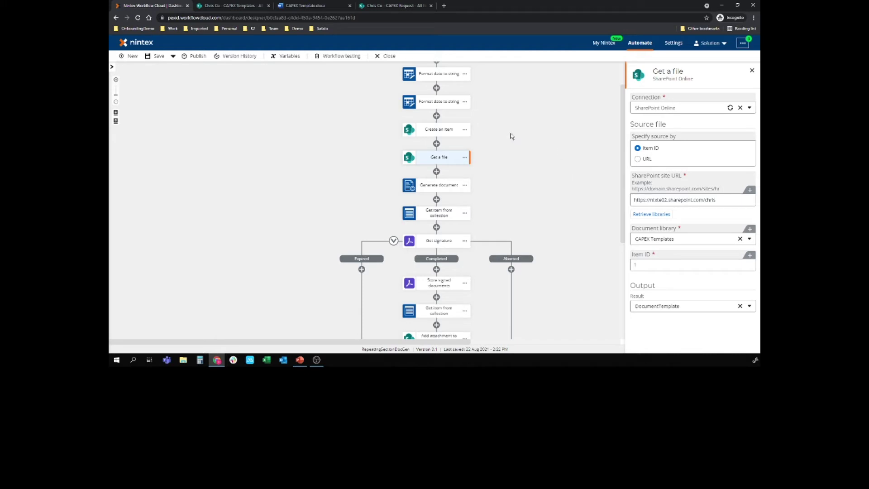
Open the Generate document step's settings and add a repeating data collection
left_click(435, 186)
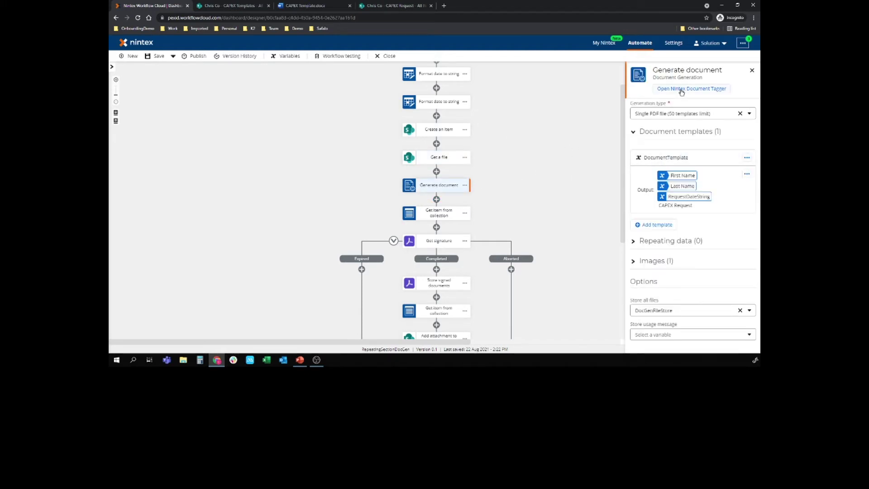
left_click(653, 242)
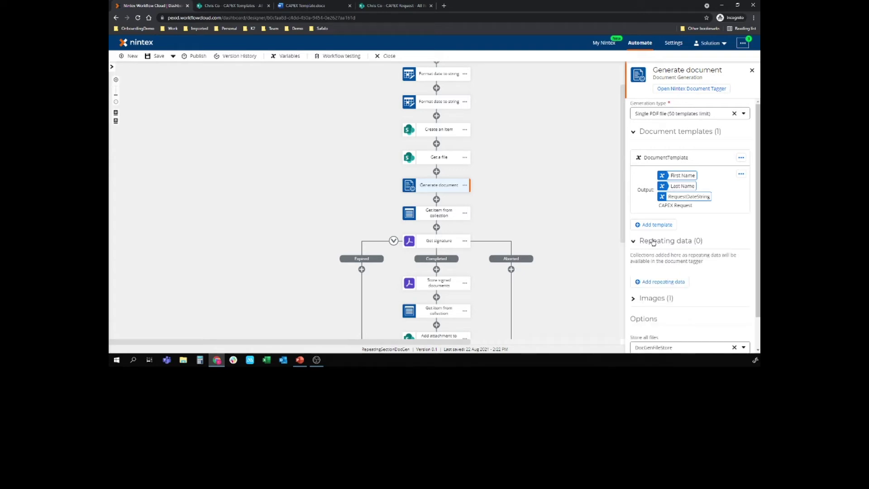
left_click(672, 281)
scroll(714, 270, "down", 3)
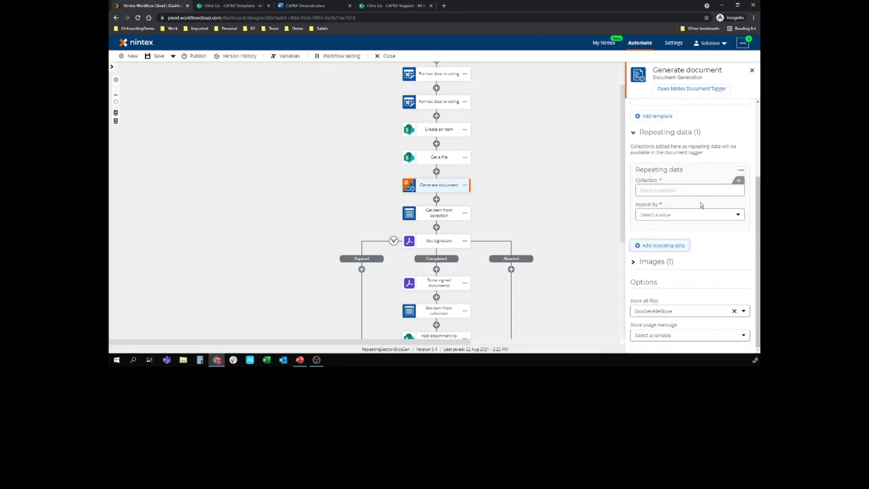
left_click(677, 190)
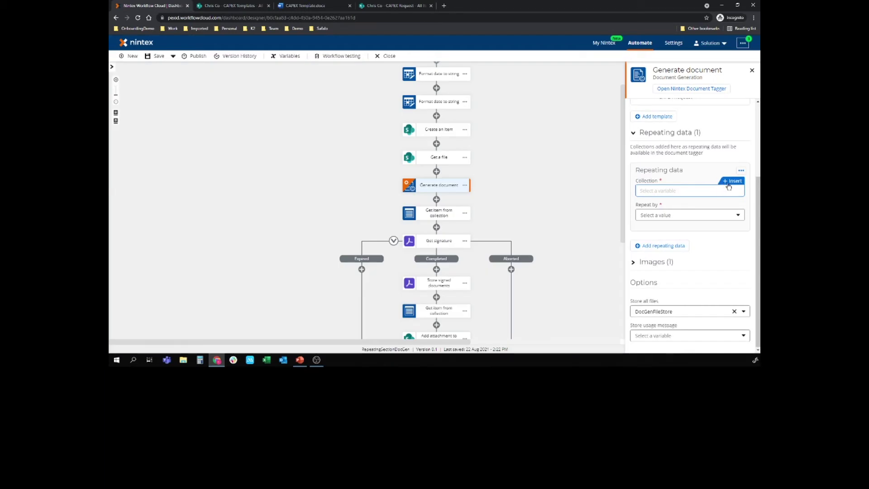
Set the collection to the Start event form variable Equipment Requests, repeated by Row
left_click(732, 181)
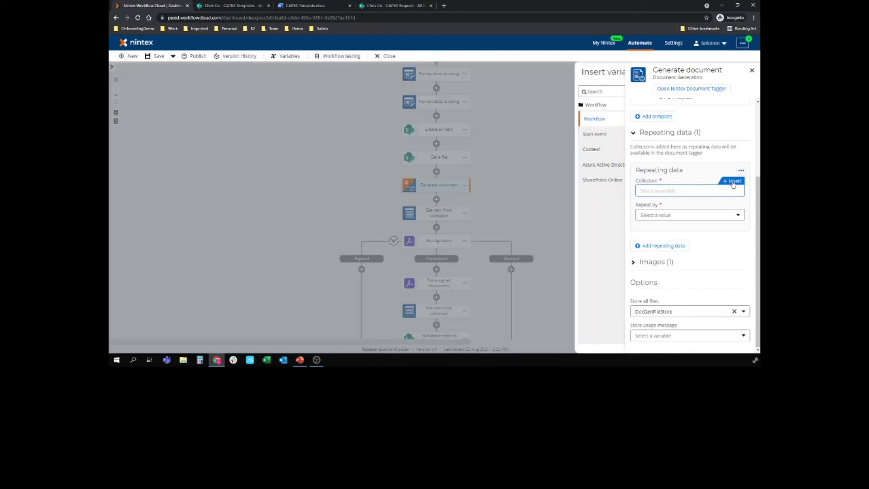
left_click(416, 133)
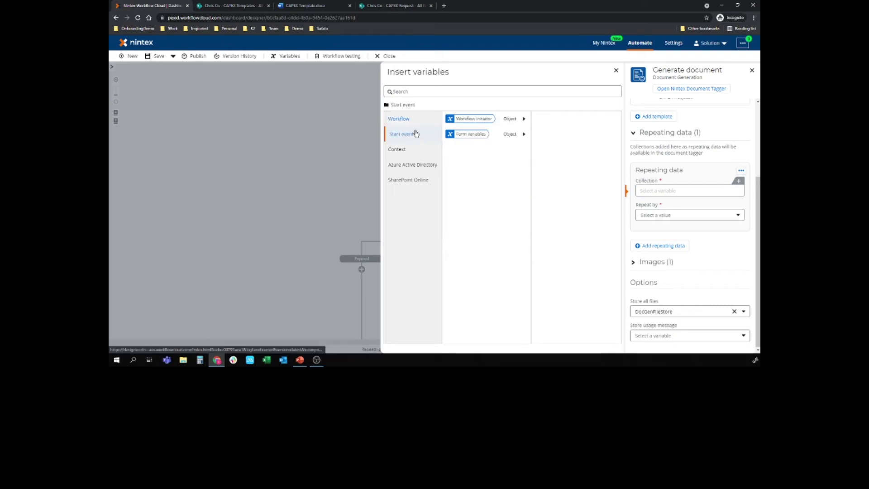
left_click(456, 135)
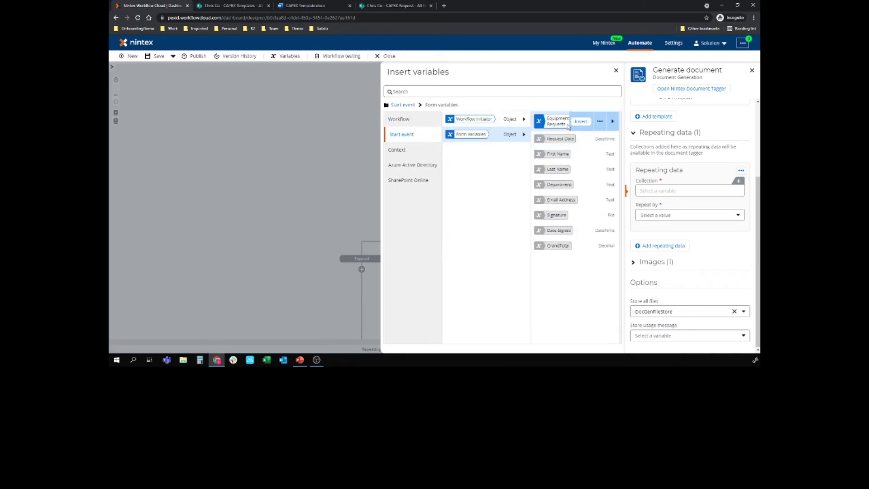
left_click(580, 121)
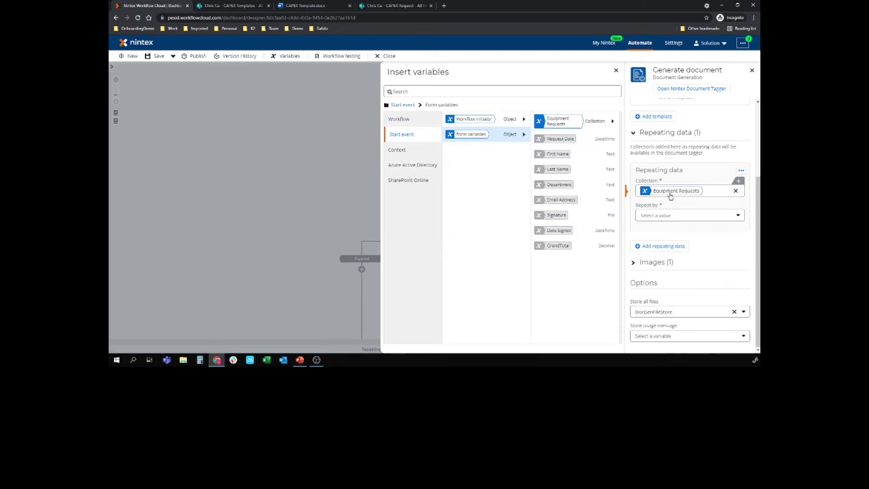
left_click(673, 216)
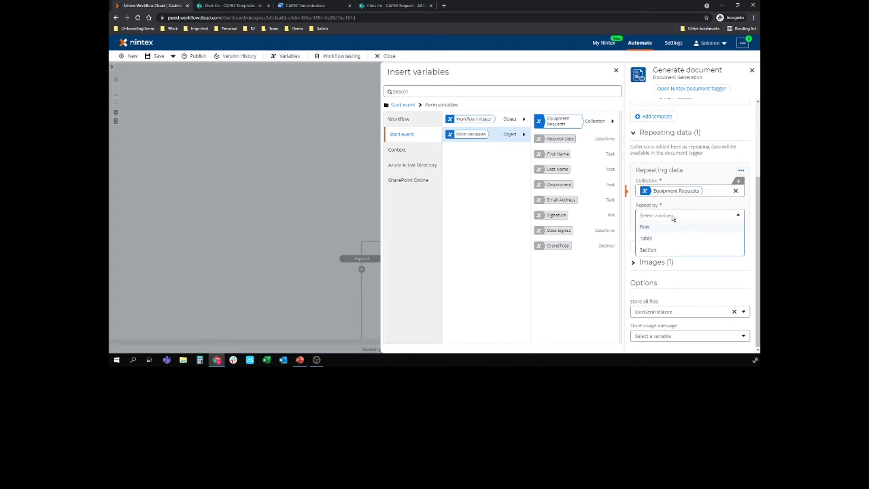
left_click(645, 227)
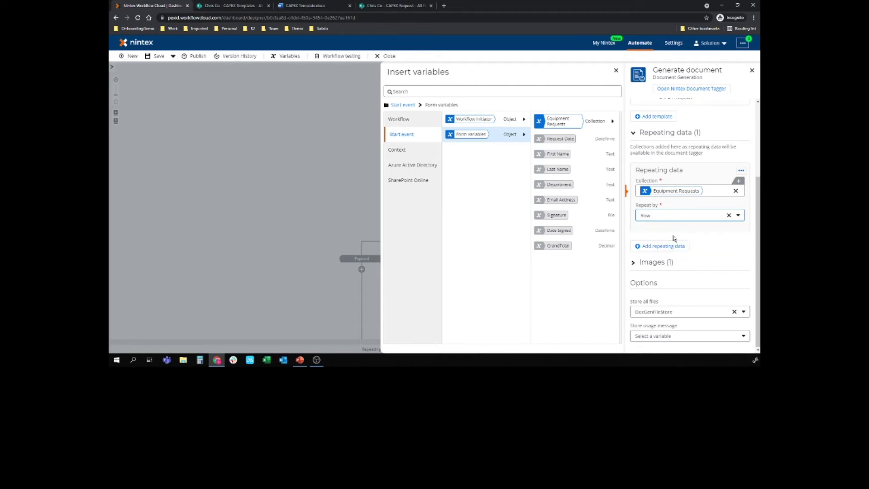
left_click(667, 132)
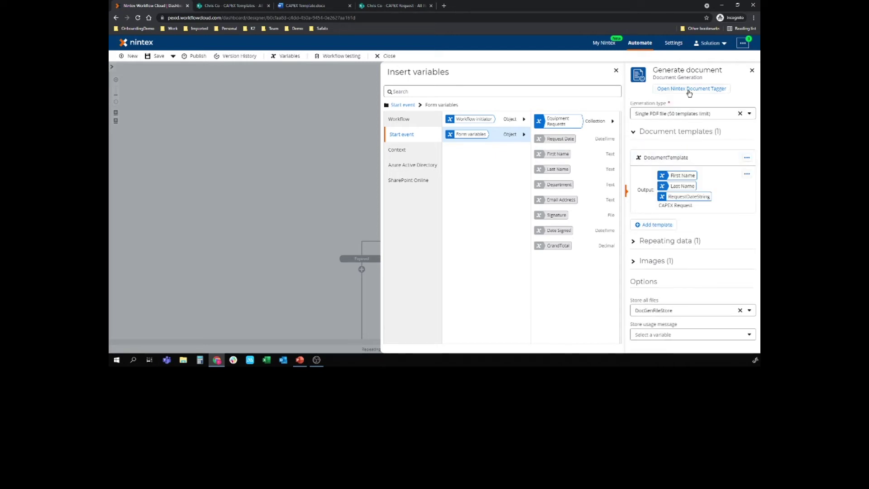
left_click(616, 70)
Launch the Document Tagger and expand the start event's form variable tags
left_click(680, 89)
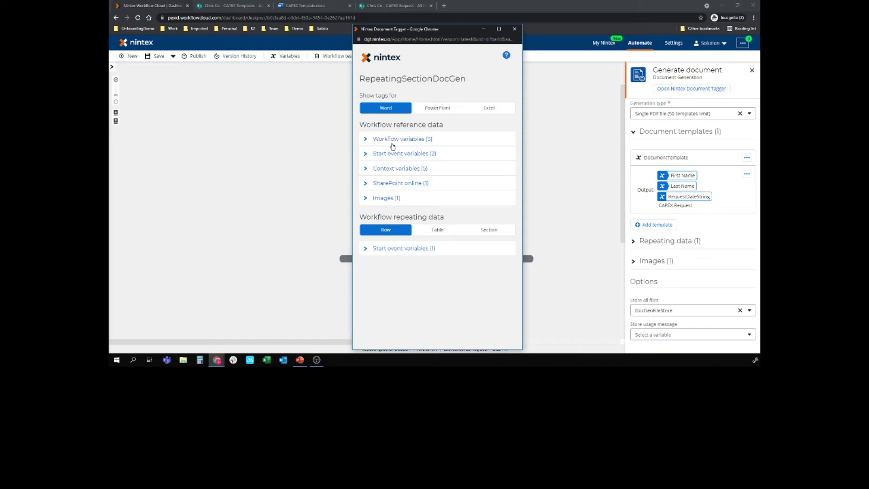
left_click(392, 139)
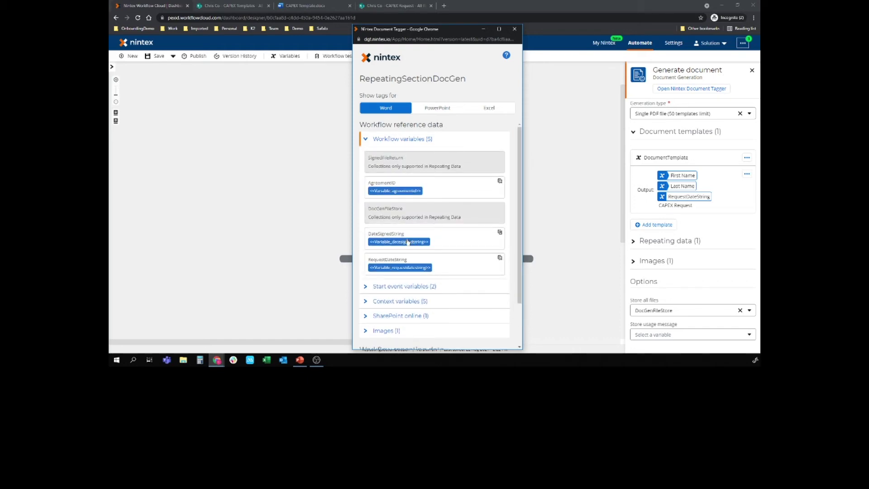
scroll(400, 260, "down", 2)
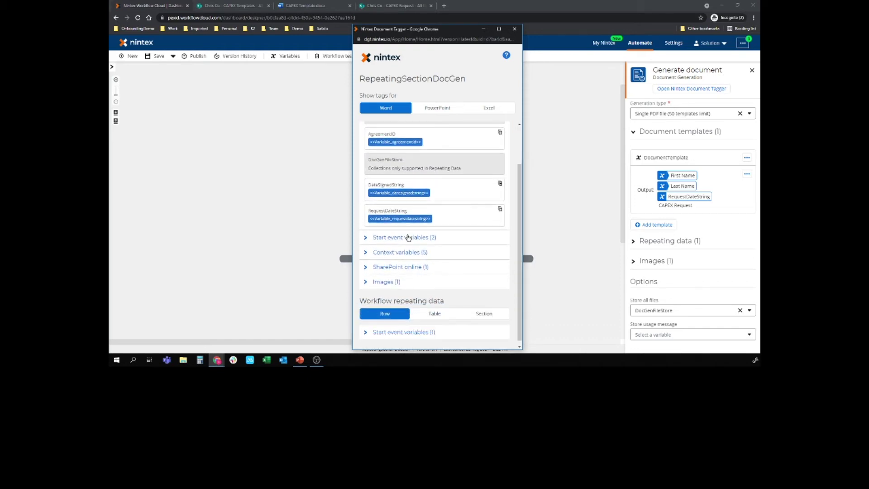
left_click(399, 233)
scroll(398, 231, "down", 1)
left_click(401, 237)
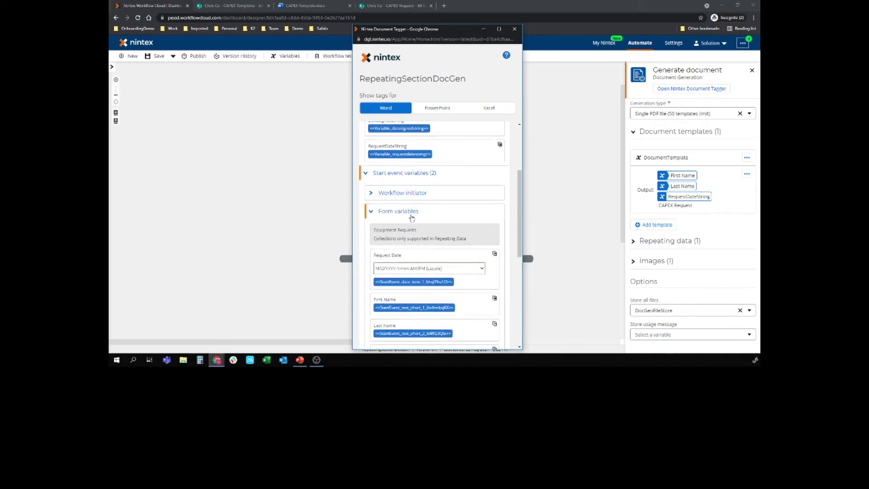
scroll(402, 158, "down", 4)
scroll(402, 158, "up", 2)
scroll(400, 145, "up", 1)
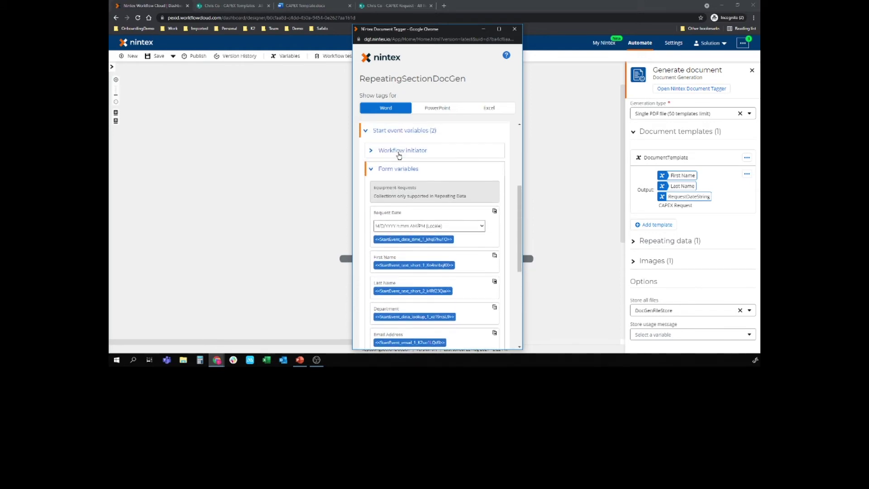
scroll(405, 185, "down", 2)
left_click(404, 204)
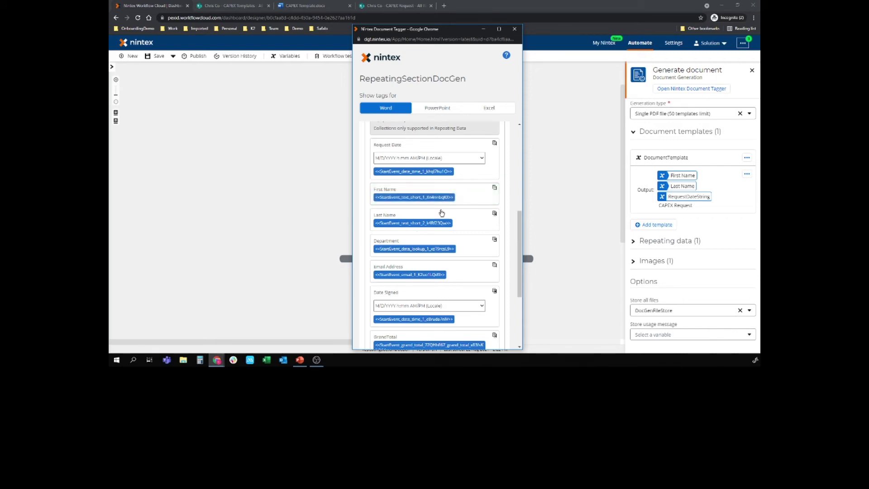
Expand the repeating start event variables to list the Equipment Requests row tags
scroll(441, 213, "down", 4)
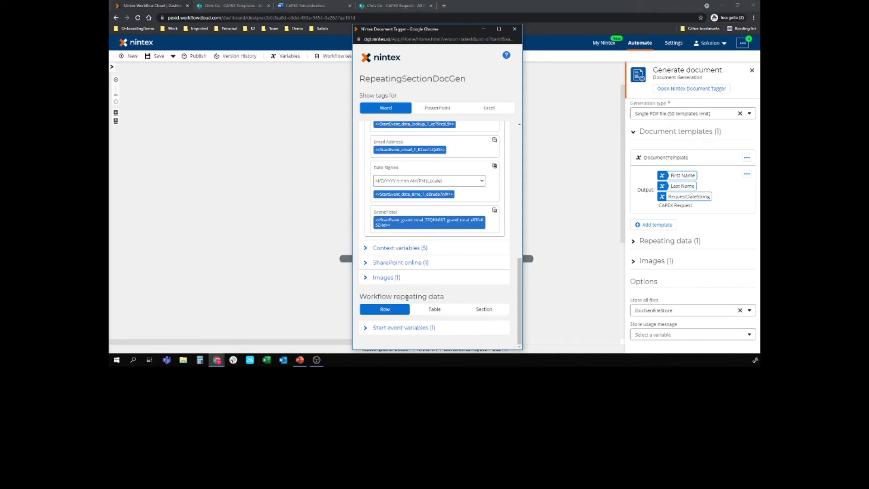
double_click(411, 328)
left_click(389, 327)
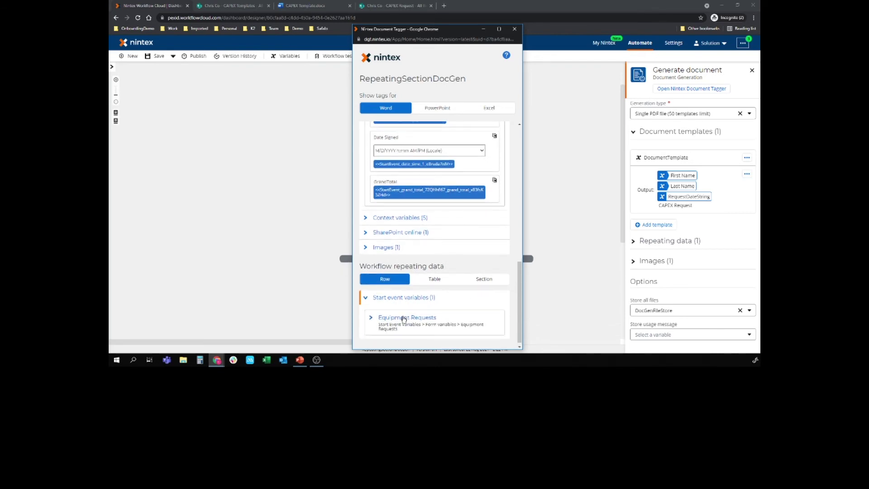
left_click(404, 318)
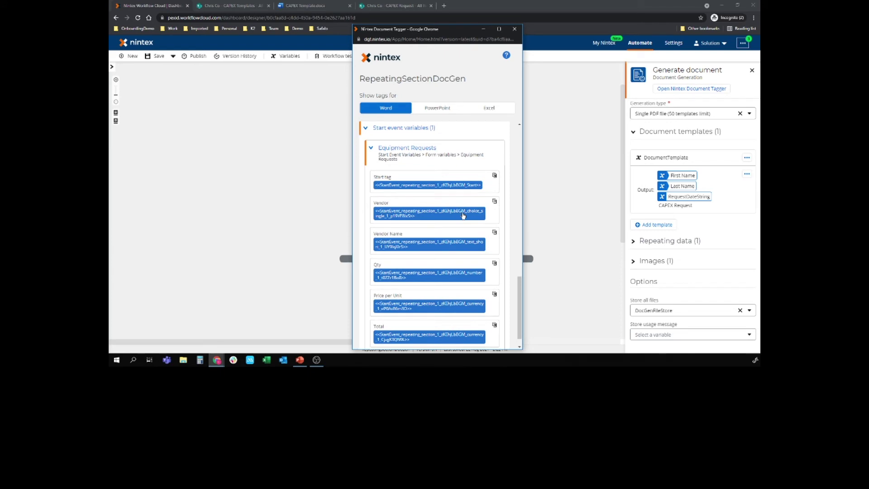
Move the tagger window to the right and shrink the workflow window to the top
left_click_drag(422, 31, 657, 26)
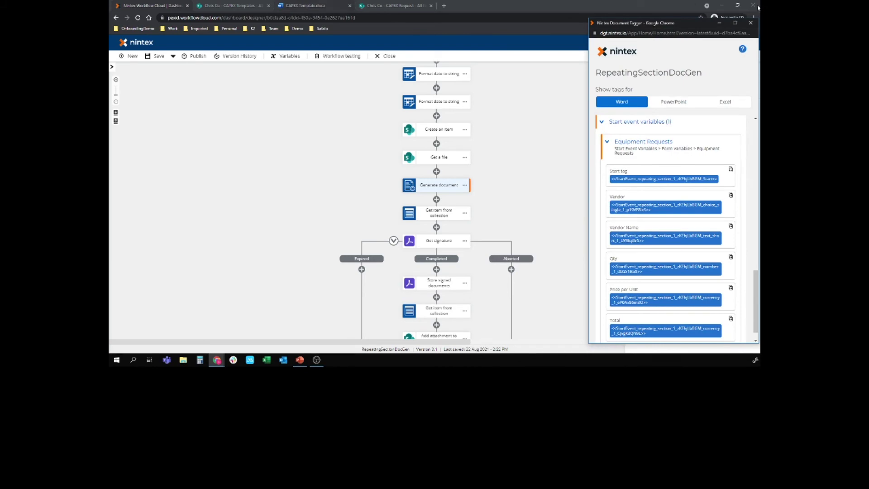
left_click(737, 5)
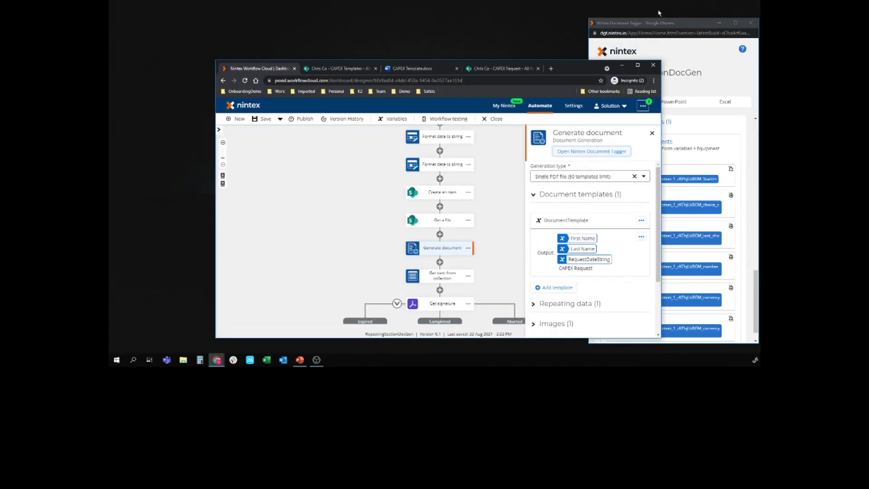
left_click_drag(574, 60, 492, 19)
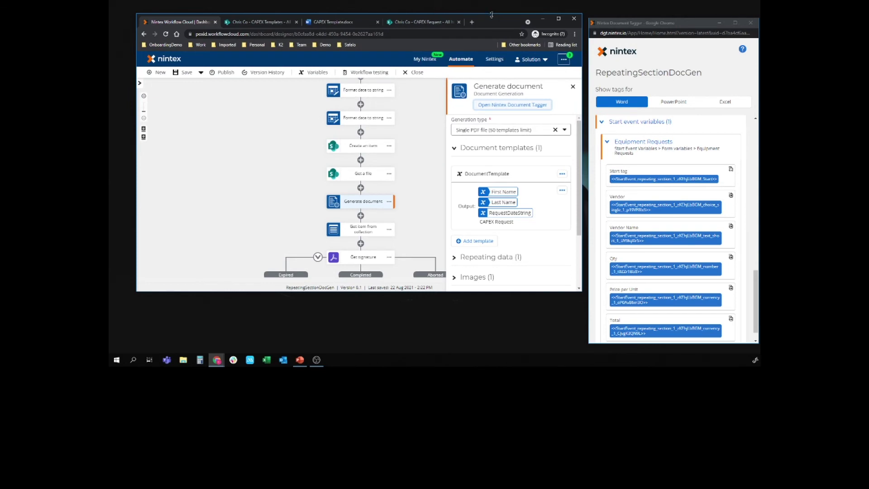
left_click_drag(492, 15, 491, 1)
Paste the Equipment Requests start tag and Vendor tag into the Vendor cell, removing their bold
left_click(346, 9)
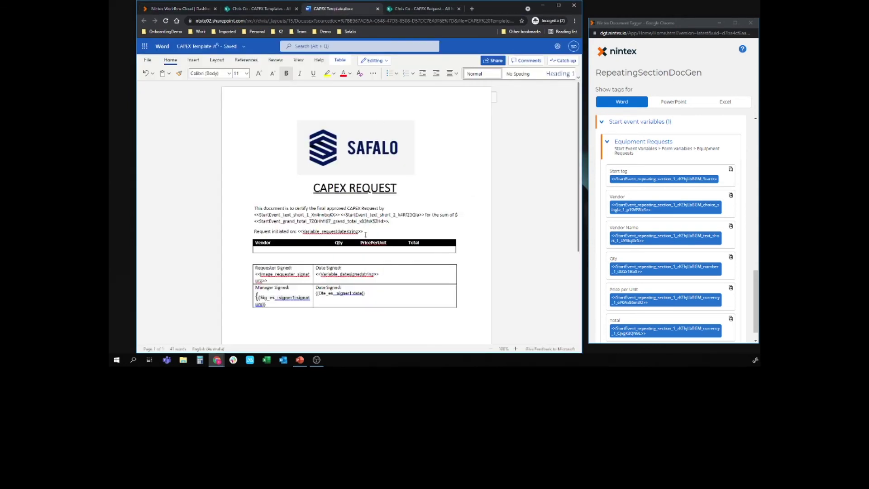
left_click(276, 251)
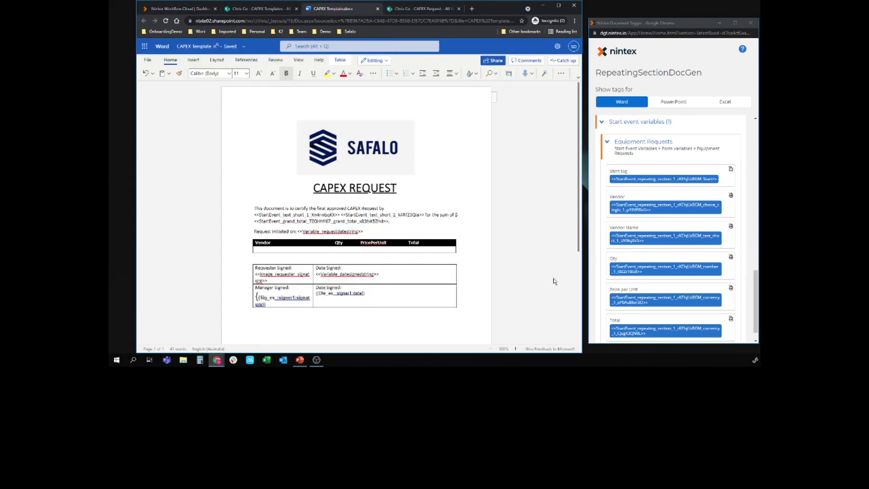
scroll(658, 265, "down", 1)
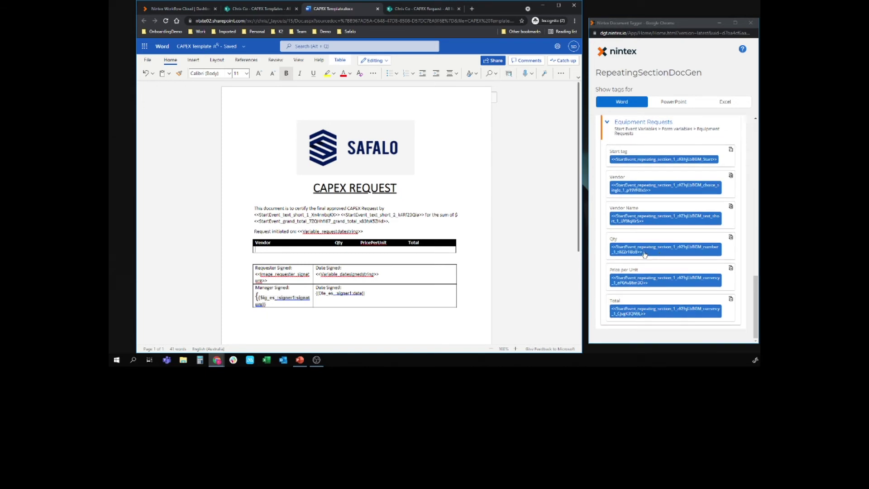
left_click(640, 159)
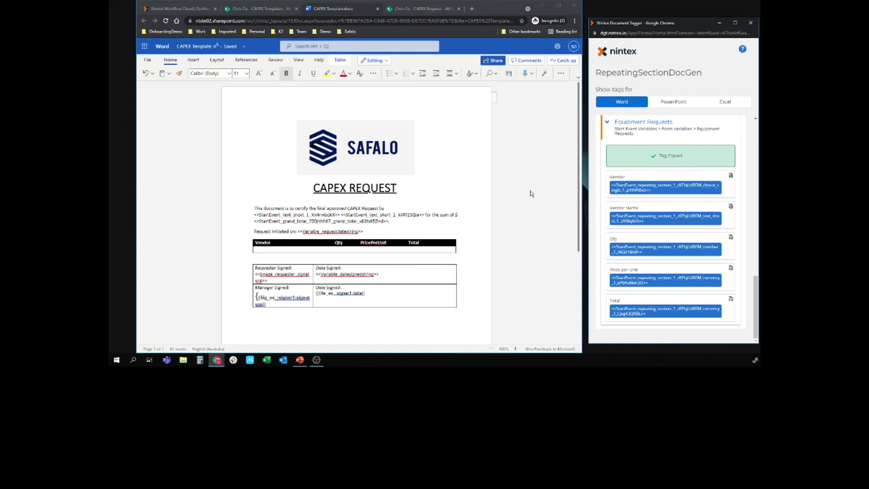
left_click(263, 249)
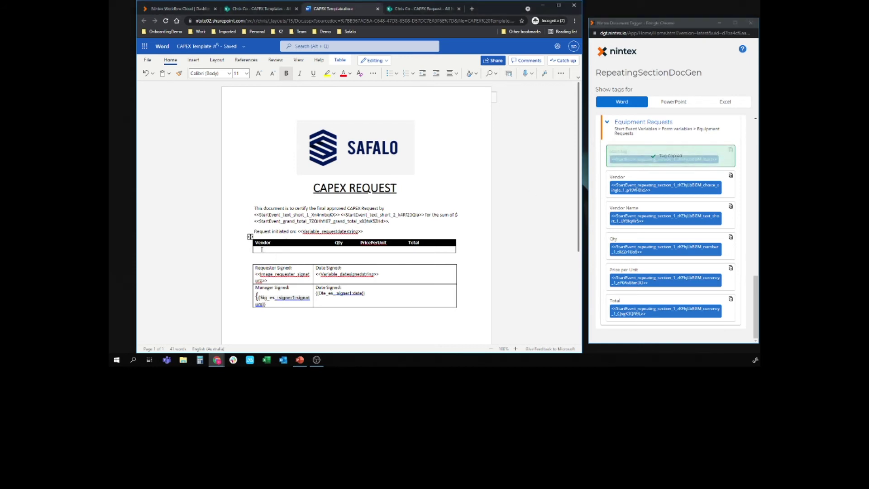
type("<<StartEvent_repeating_section_1_zKEhjLb8GM_Start>>")
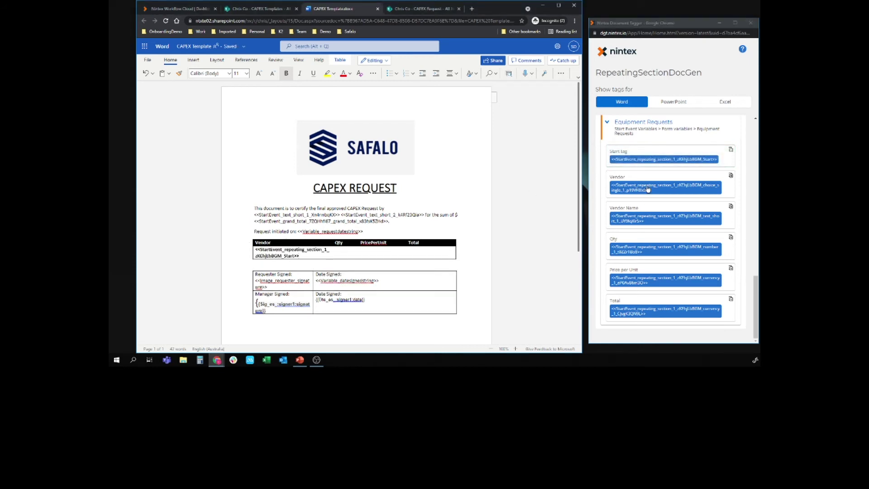
left_click(648, 189)
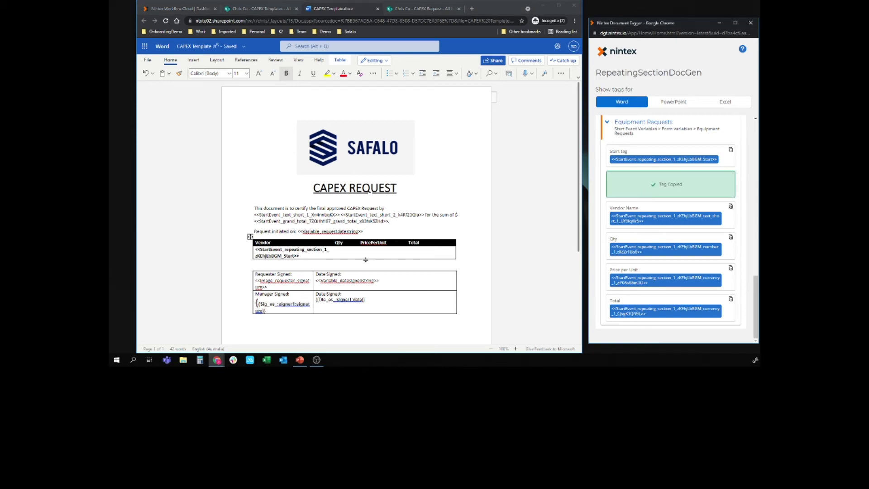
left_click(303, 256)
type("<<StartEvent_repeating_section_1_zKEhjLbBGM_choice_single_1_p19VF8lxS>>")
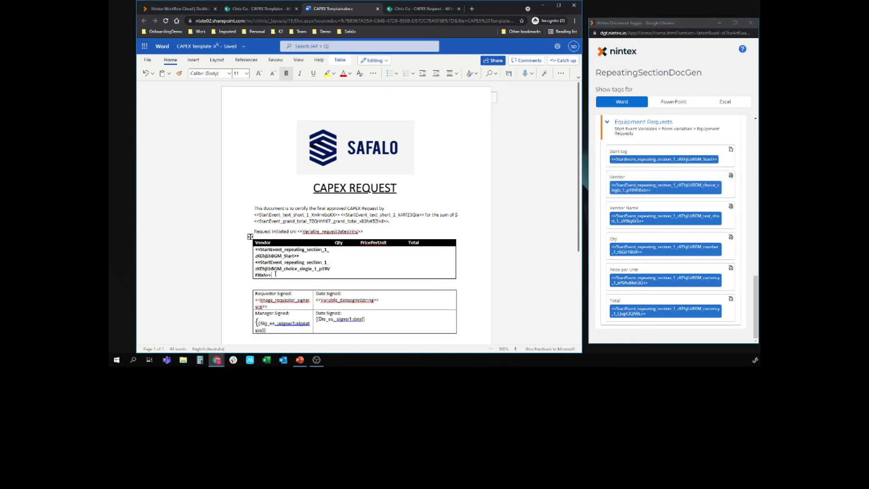
left_click_drag(275, 274, 255, 249)
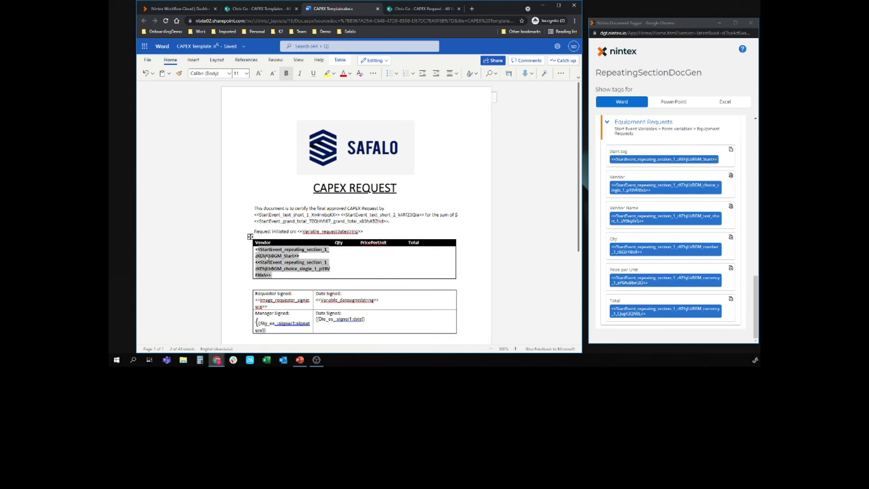
key("ctrl+b")
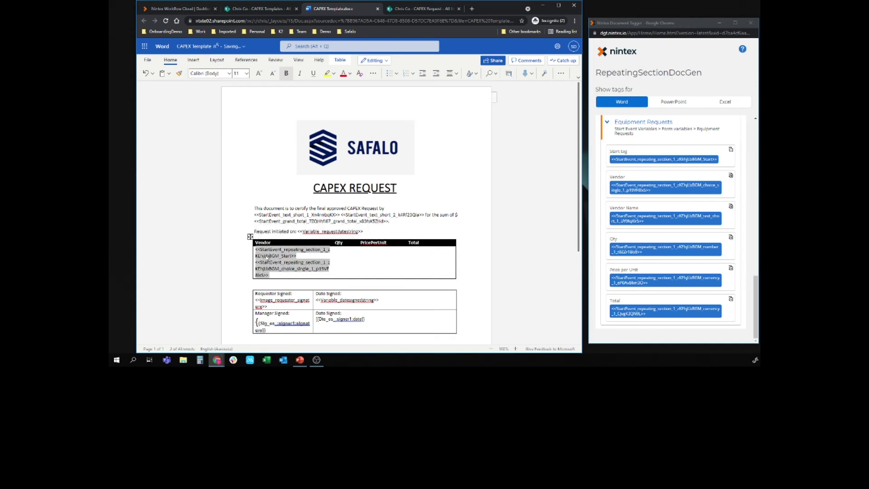
Paste the Qty and Price per Unit tags into the Qty and PricePerUnit cells
left_click(337, 252)
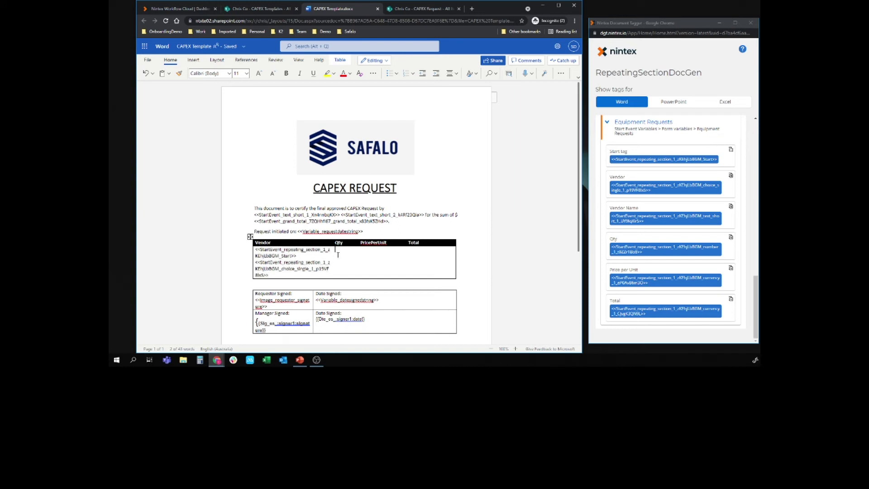
left_click(636, 247)
left_click(339, 251)
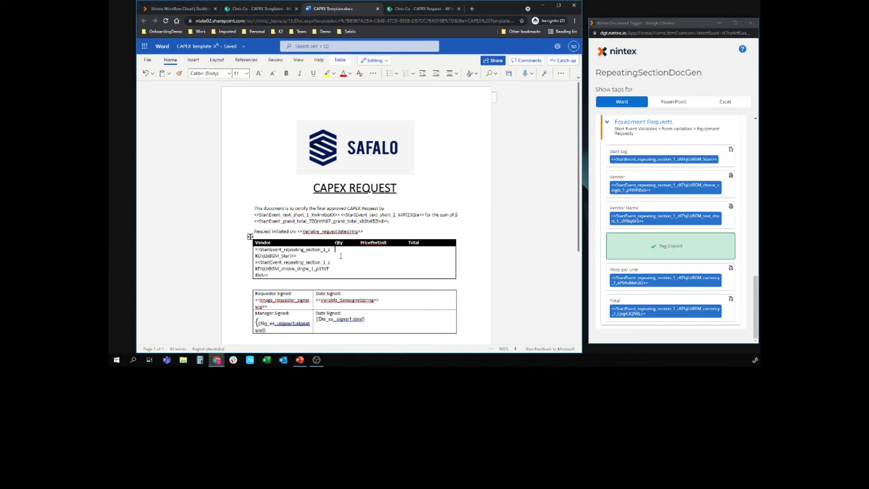
type("<<StartEvent_repeating_section_1_zKEhjLbBGM_number_1_t0ZZr1Bo8>>")
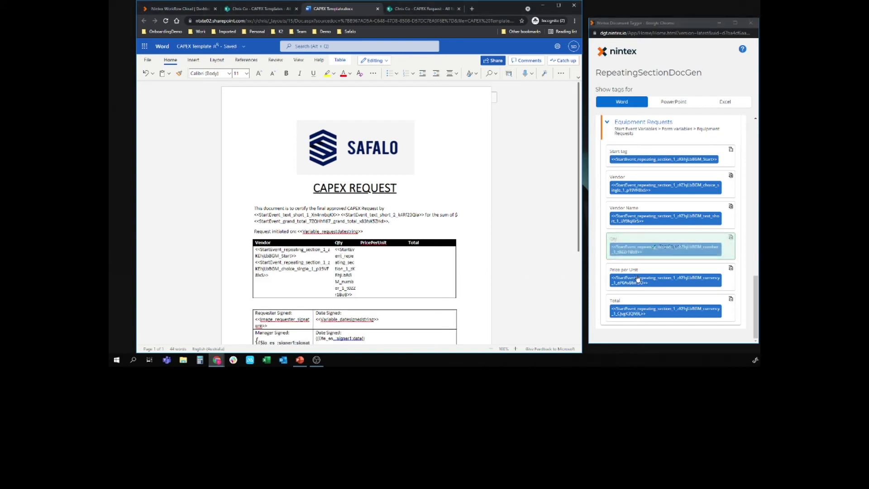
left_click(638, 279)
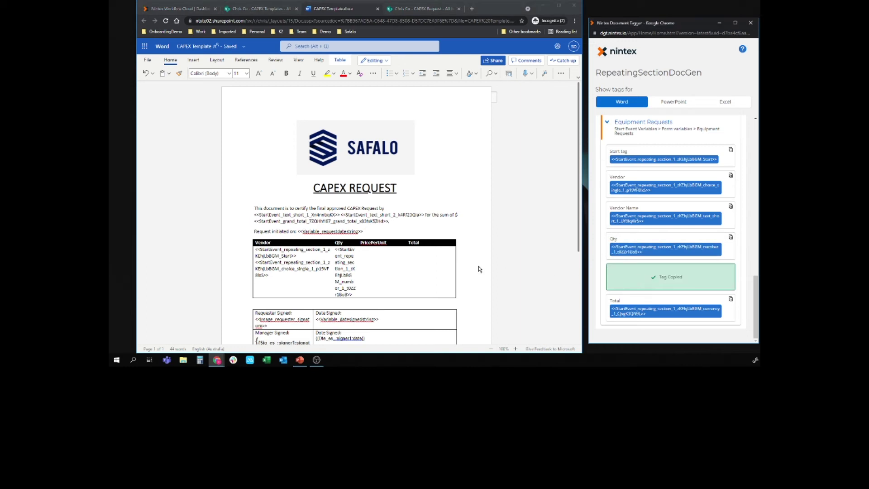
left_click(377, 257)
type("<<StartEvent_repeating_section_1_zKEhjLbBGM_currency_1_eP0Av86m3O>>")
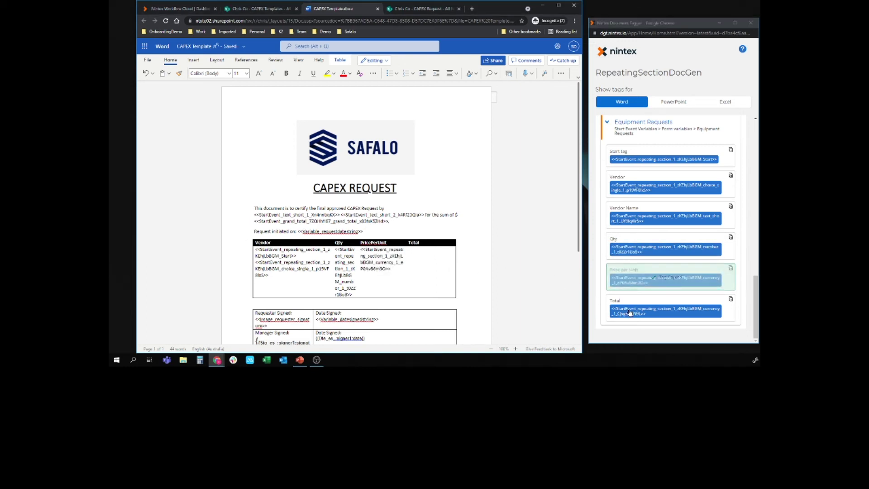
Paste the Total tag into the Total cell and close the Document Tagger
left_click(665, 310)
left_click(430, 267)
type("<<StartEvent_repeating_section_1_zKEhjLbBGM_currency_1_CjvgK3QN9L>>")
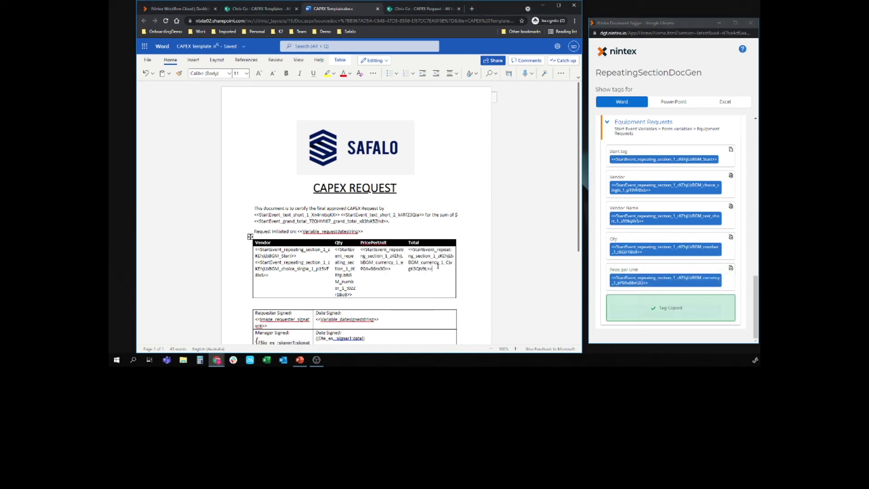
scroll(627, 144, "up", 1)
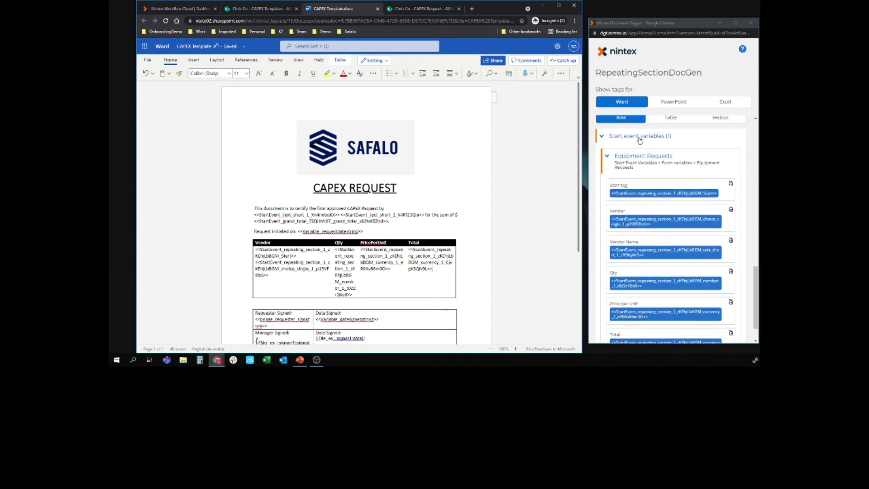
scroll(629, 149, "up", 1)
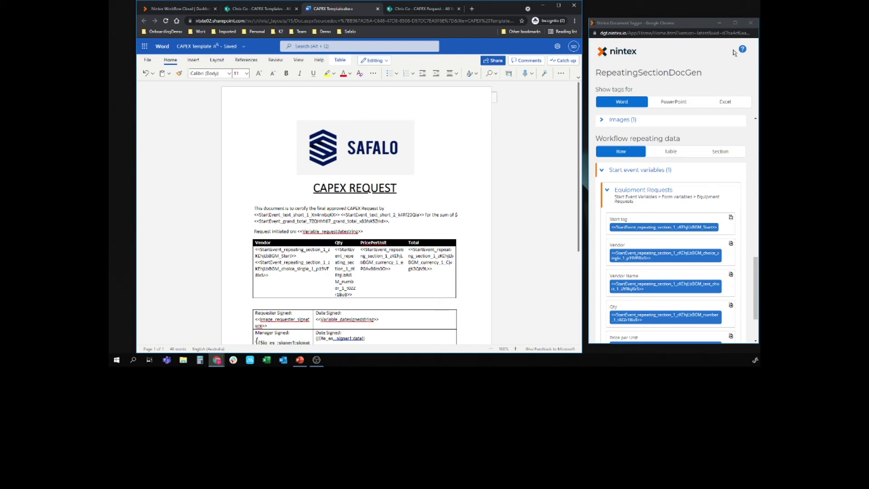
left_click(752, 25)
Close the CAPEX Template document, view the CAPEX Templates library, and return to the workflow designer
left_click(559, 6)
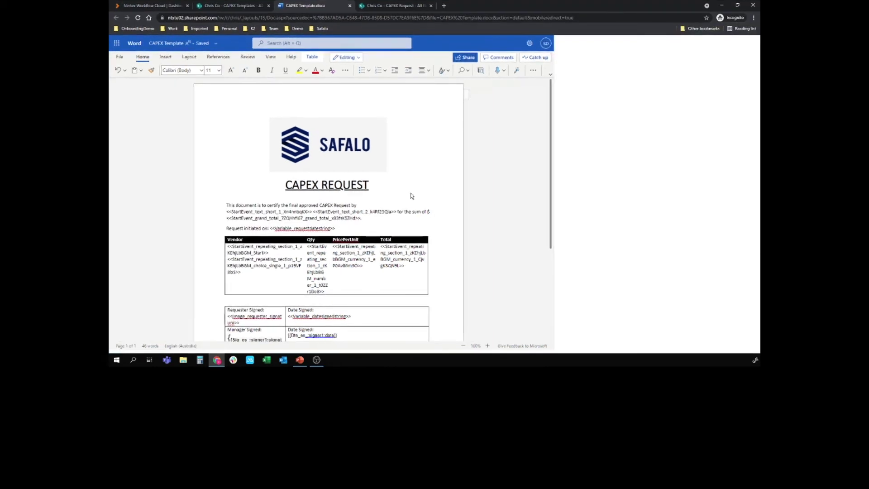
scroll(460, 294, "down", 3)
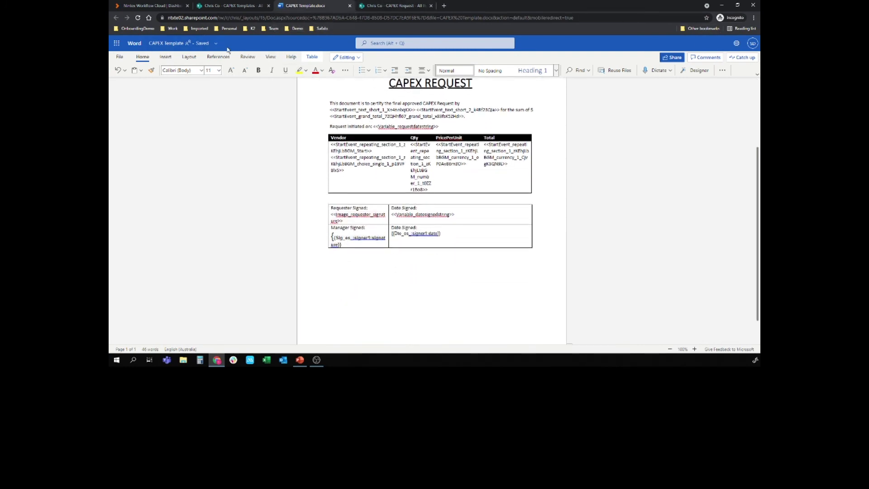
left_click(349, 5)
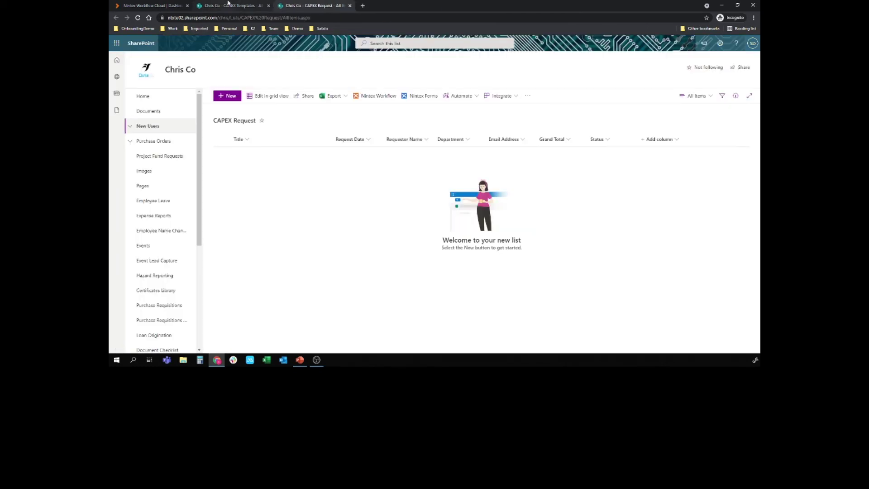
key("ctrl+shift+Tab")
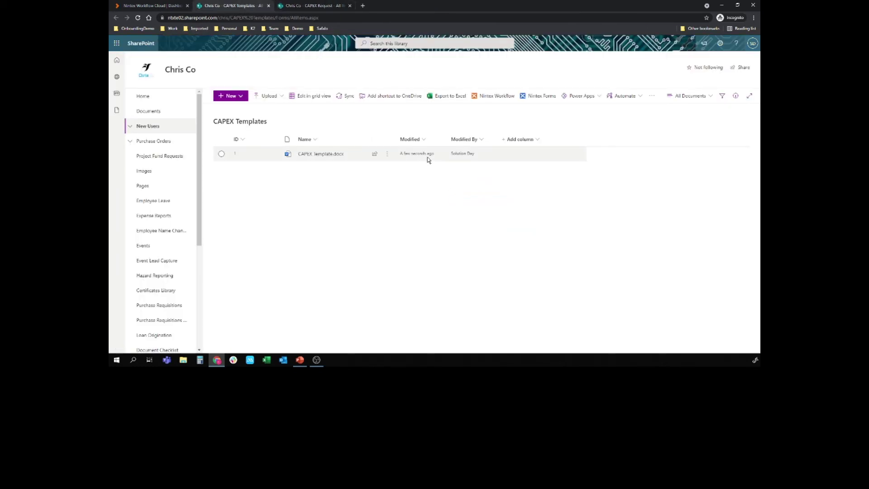
left_click(152, 5)
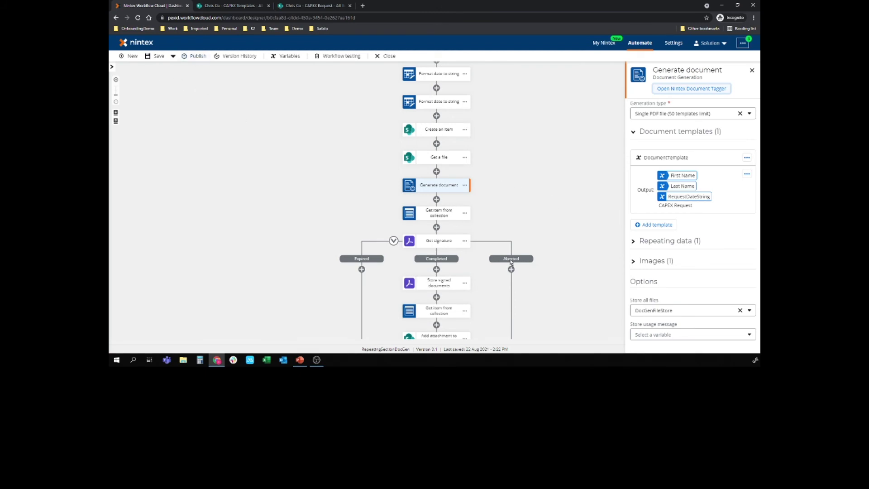
Publish RepeatingSectionDocGen, open its web form URL in a new tab, and continue designing
scroll(500, 252, "down", 1)
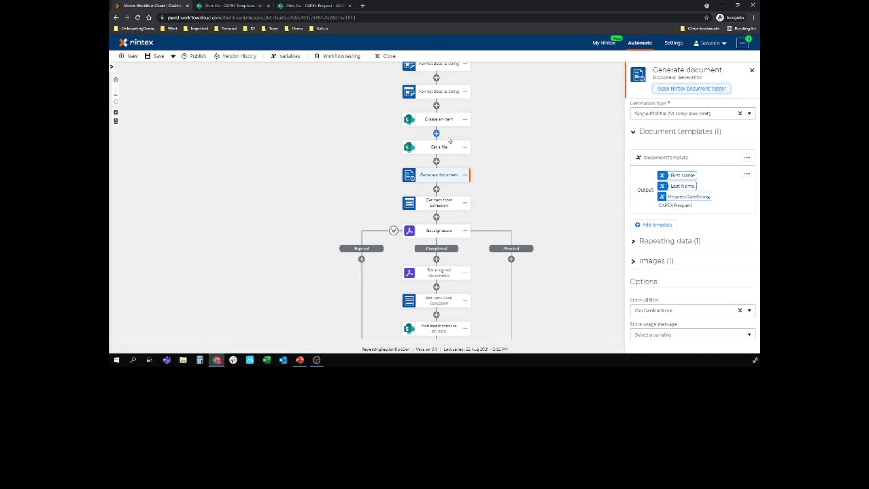
scroll(436, 134, "up", 1)
left_click(194, 56)
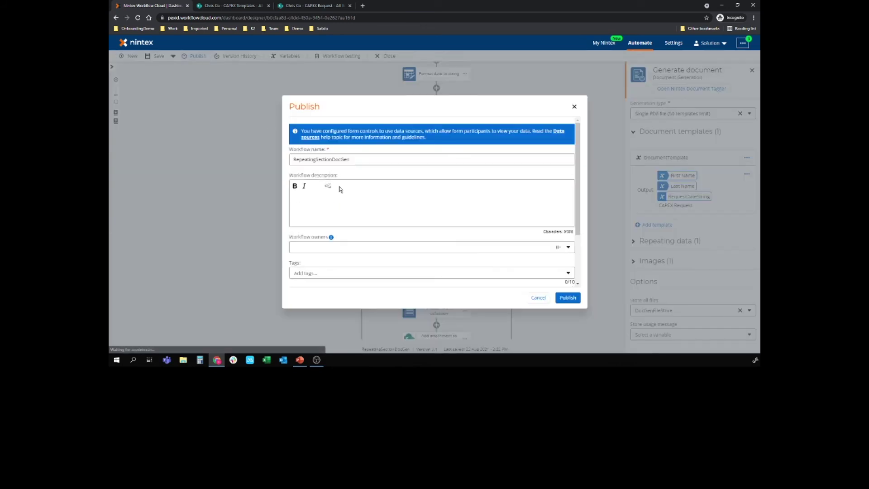
left_click(568, 297)
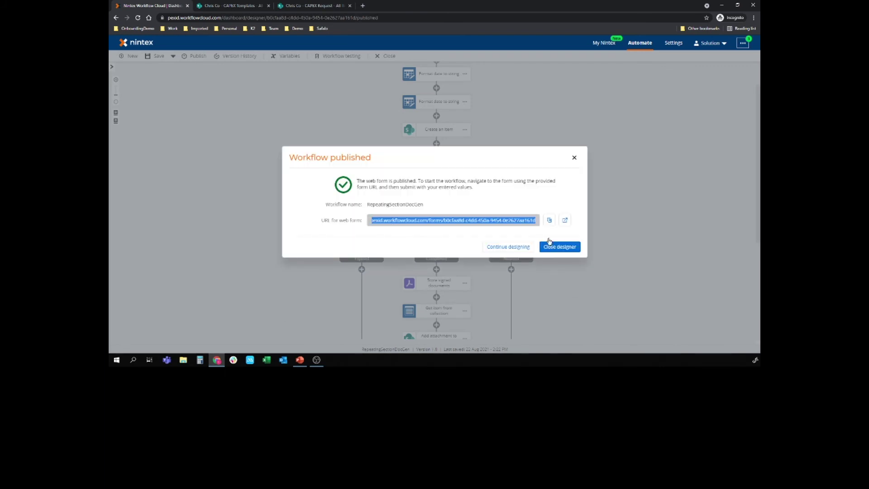
left_click(565, 220)
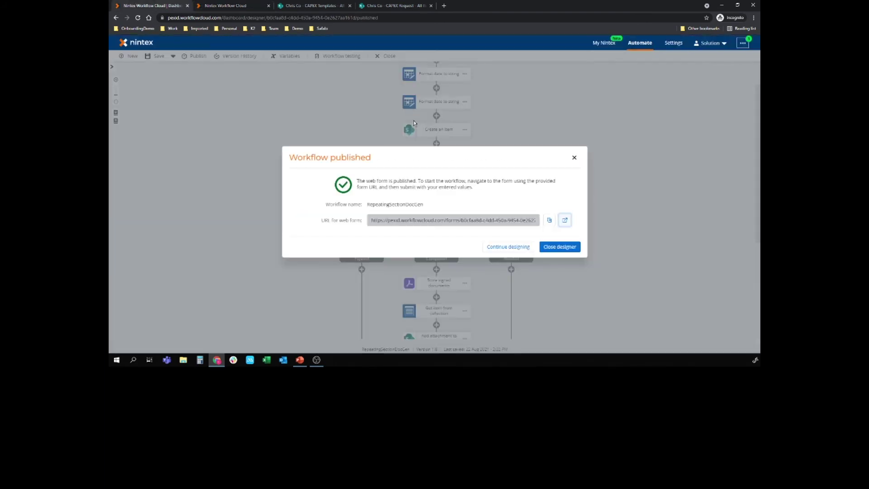
left_click(525, 247)
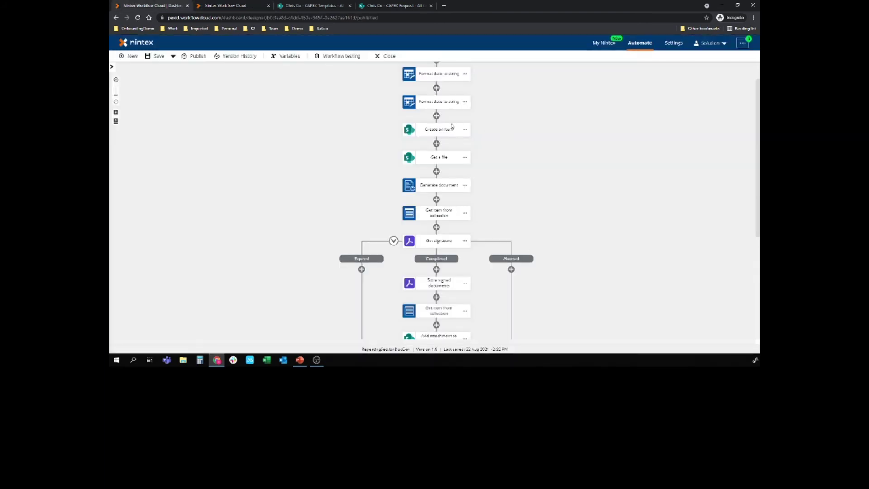
scroll(498, 176, "down", 2)
On the CAPEX Request Form, set the department to Executive and continue to Purchase Details
left_click(231, 5)
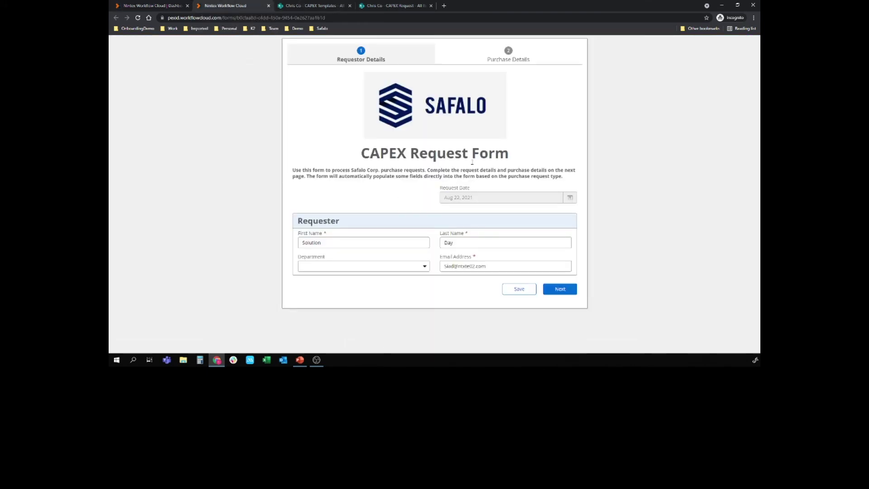
left_click(352, 271)
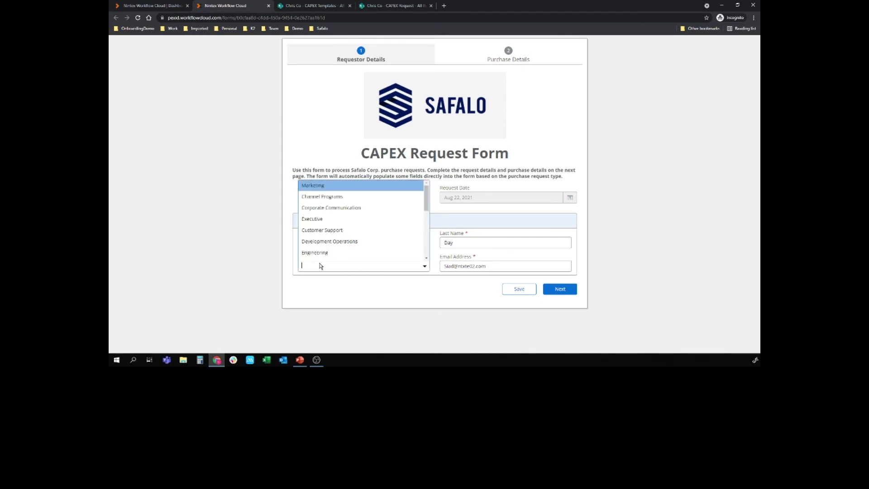
left_click(323, 219)
left_click(561, 289)
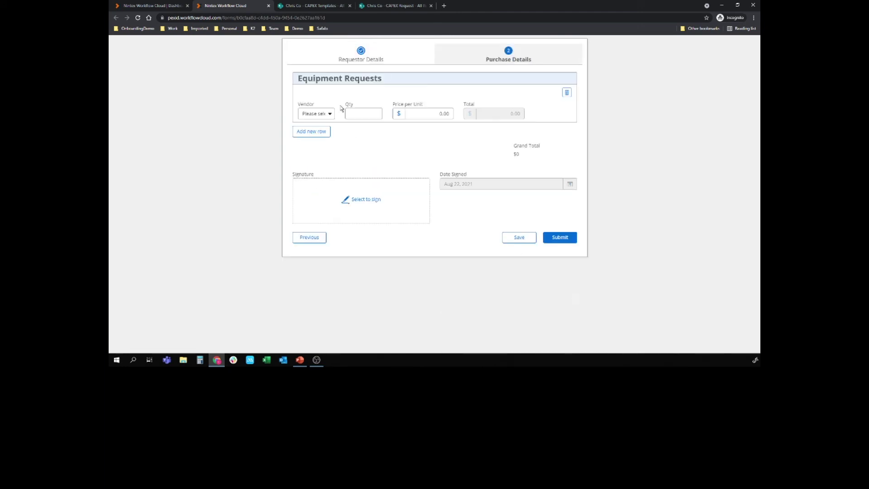
Enter equipment rows Dell (100 × 30) and Microsoft (12 × 1000), totalling $15000
left_click(319, 114)
left_click(316, 126)
left_click(358, 113)
key("Tab")
left_click(311, 131)
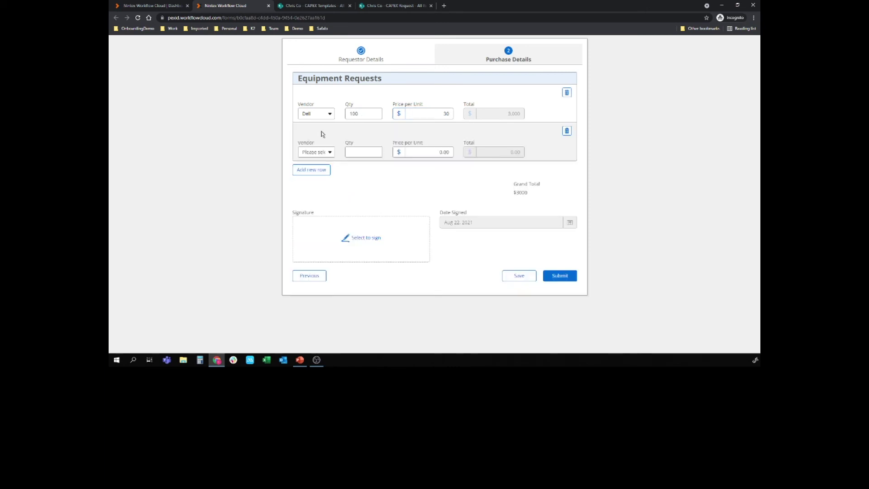
left_click(316, 152)
left_click(312, 175)
left_click(367, 152)
type("12")
key("Tab")
left_click(462, 203)
Draw and accept a freehand signature, then submit the CAPEX request
left_click(366, 238)
left_click_drag(403, 172, 439, 196)
left_click_drag(356, 153, 459, 180)
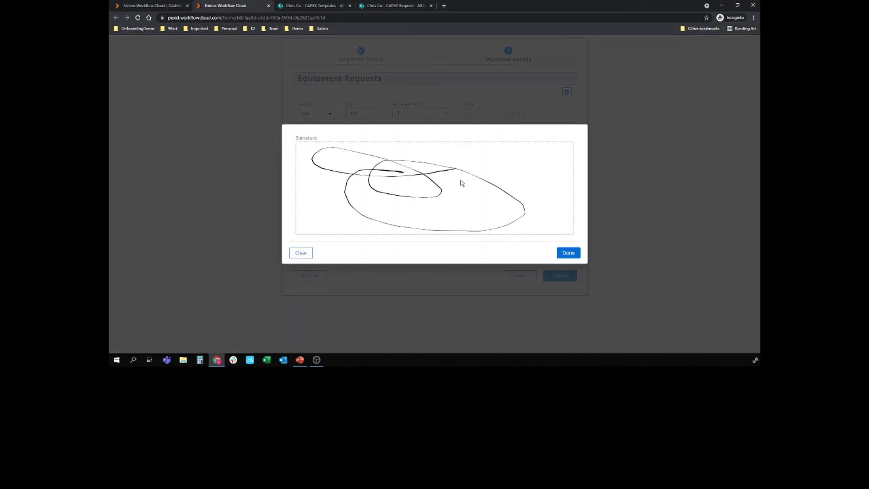
left_click(569, 252)
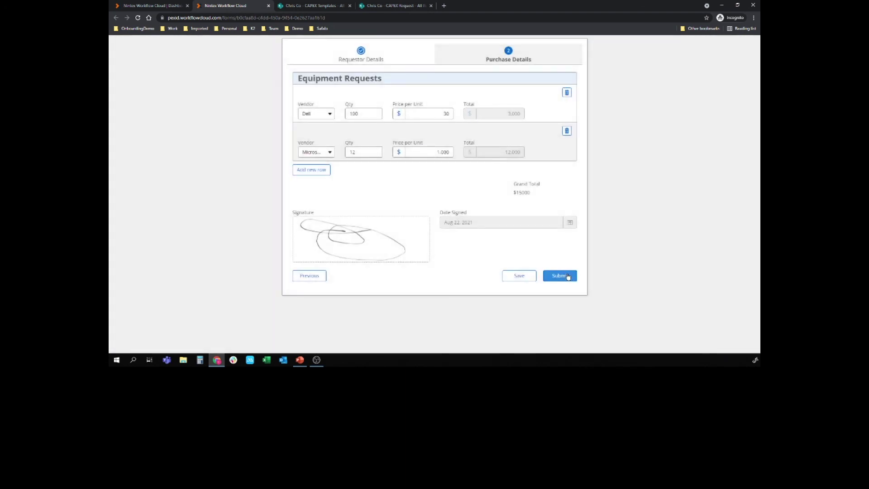
left_click(568, 276)
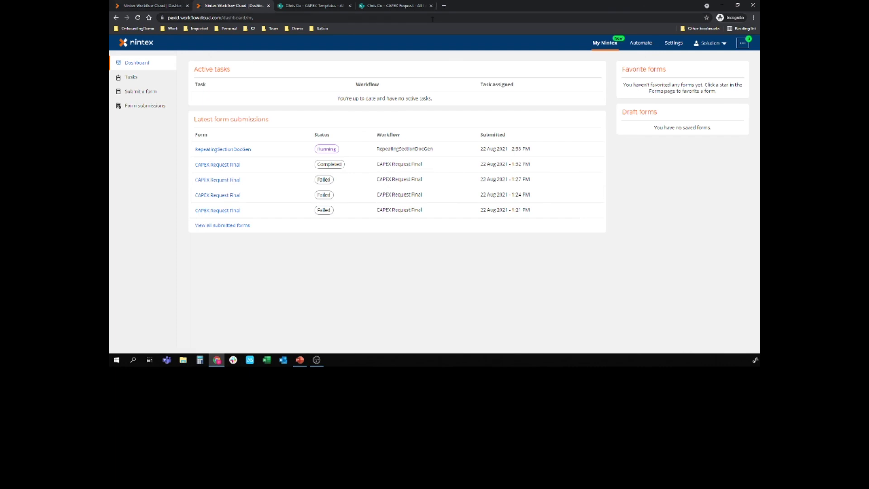
In a new tab, open Outlook from the OnboardingDemo bookmarks and open the CAPEX signature-request email
left_click(444, 6)
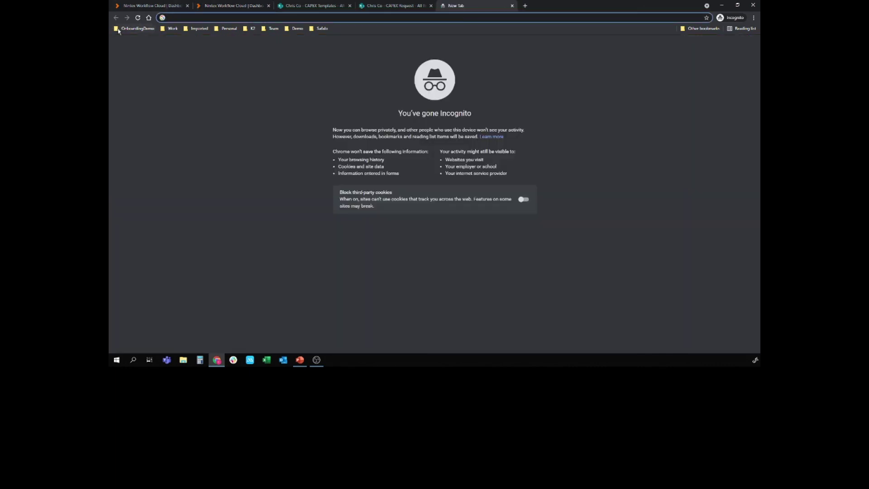
left_click(135, 28)
mouse_move(131, 40)
left_click(182, 78)
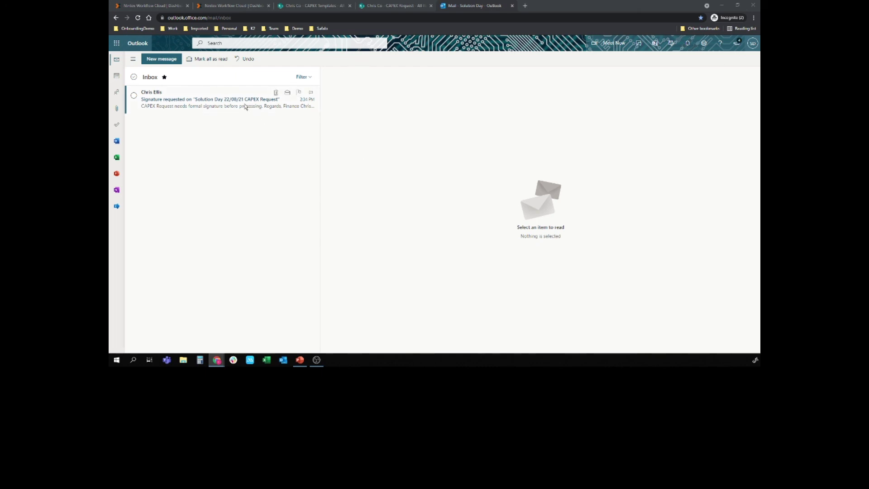
left_click(181, 97)
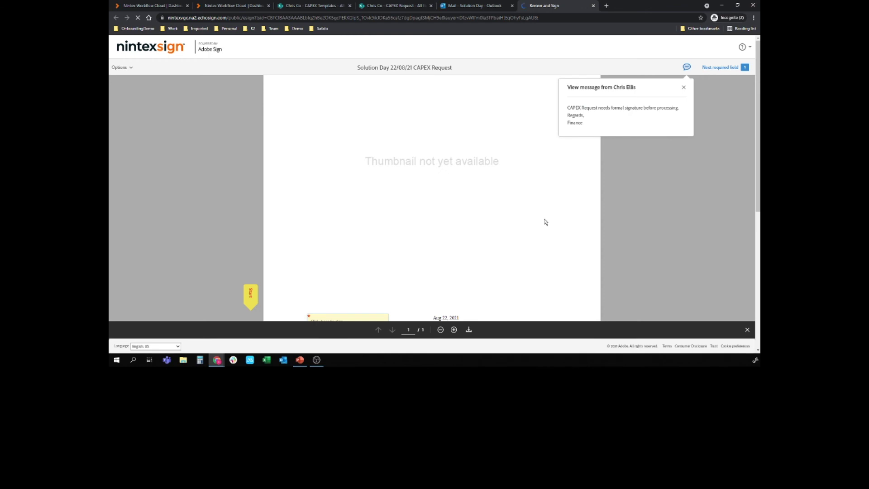
Scroll the signed CAPEX document to check the Dell and Microsoft rows, then return to the designer
scroll(465, 222, "down", 3)
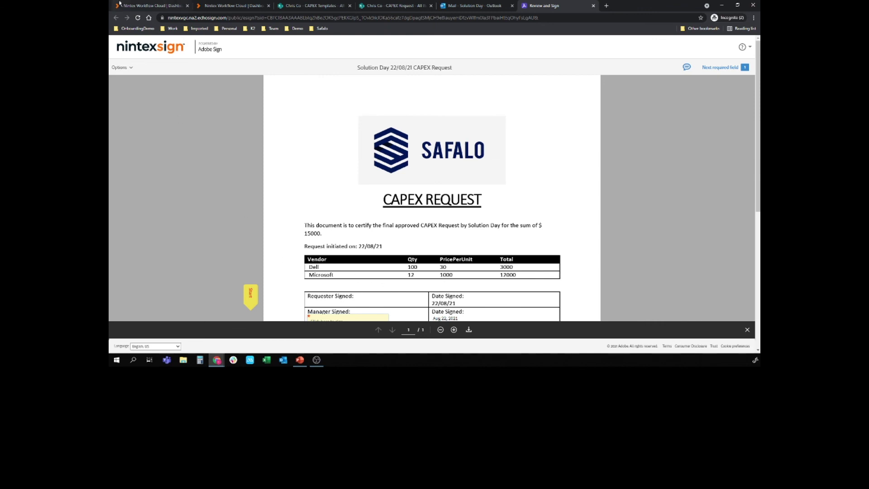
left_click(136, 6)
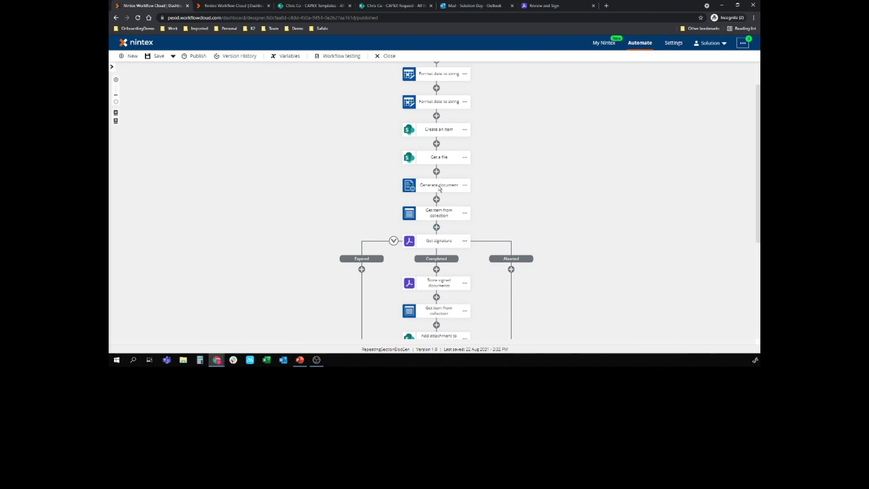
Open the Generate document action and expand Repeating data to show Equipment Requests repeating by row
left_click(439, 185)
left_click(663, 242)
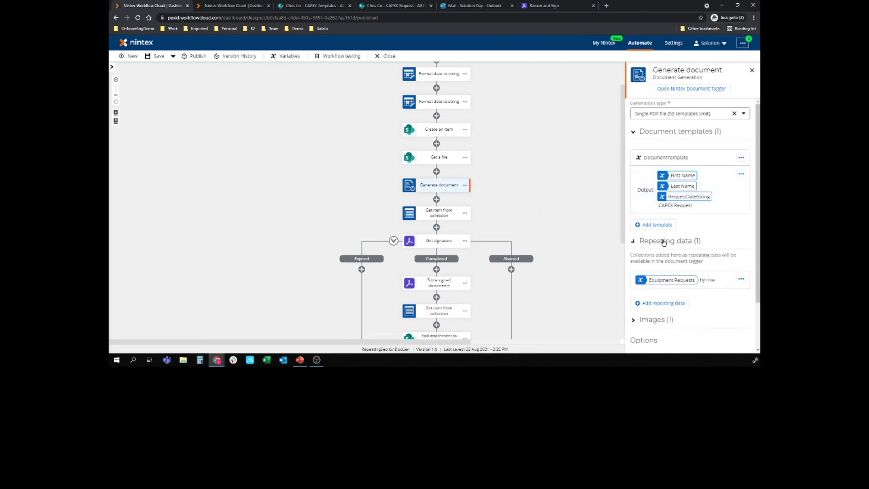
scroll(663, 241, "down", 2)
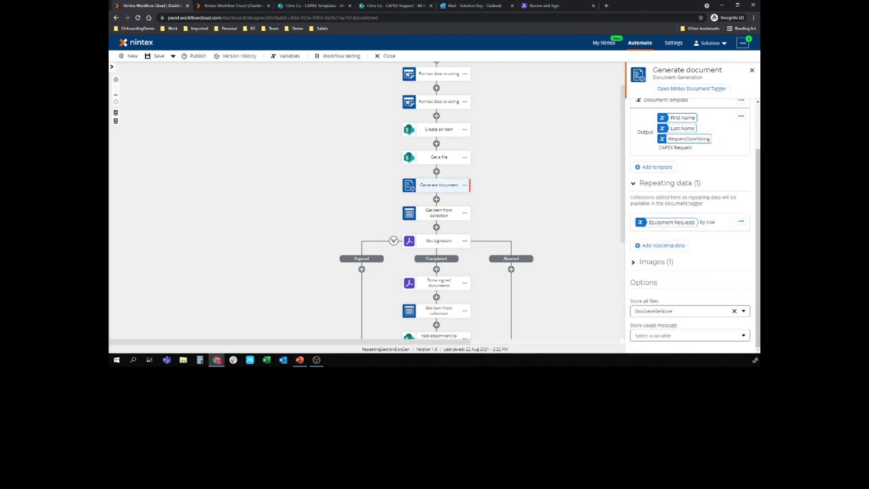